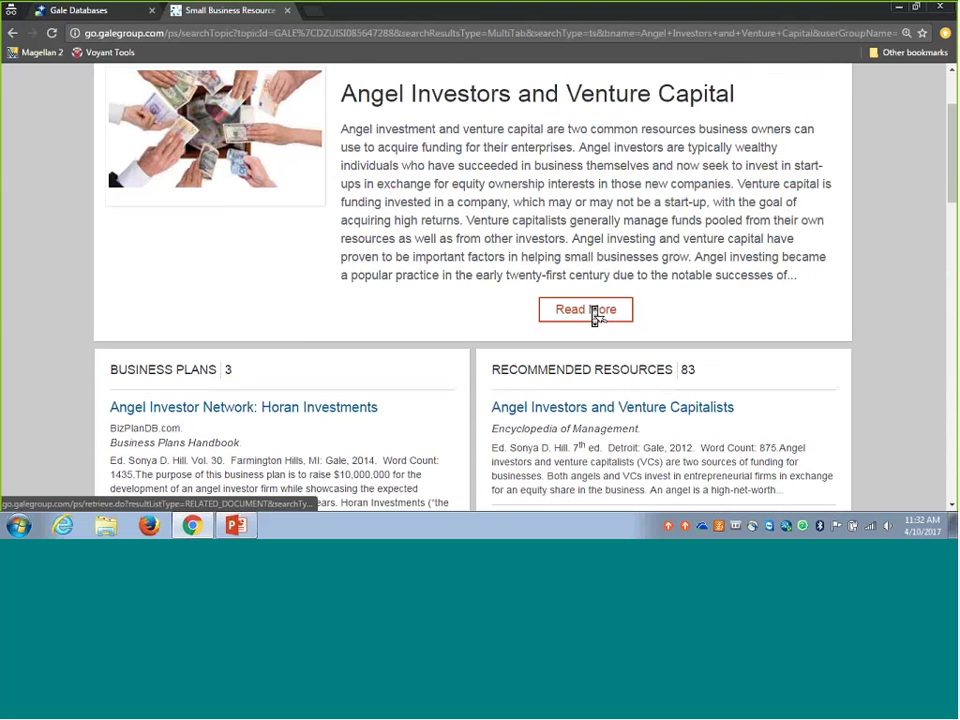
{"action": "scroll", "coordinate": [161, 180], "scroll_direction": "up", "scroll_amount": 2}
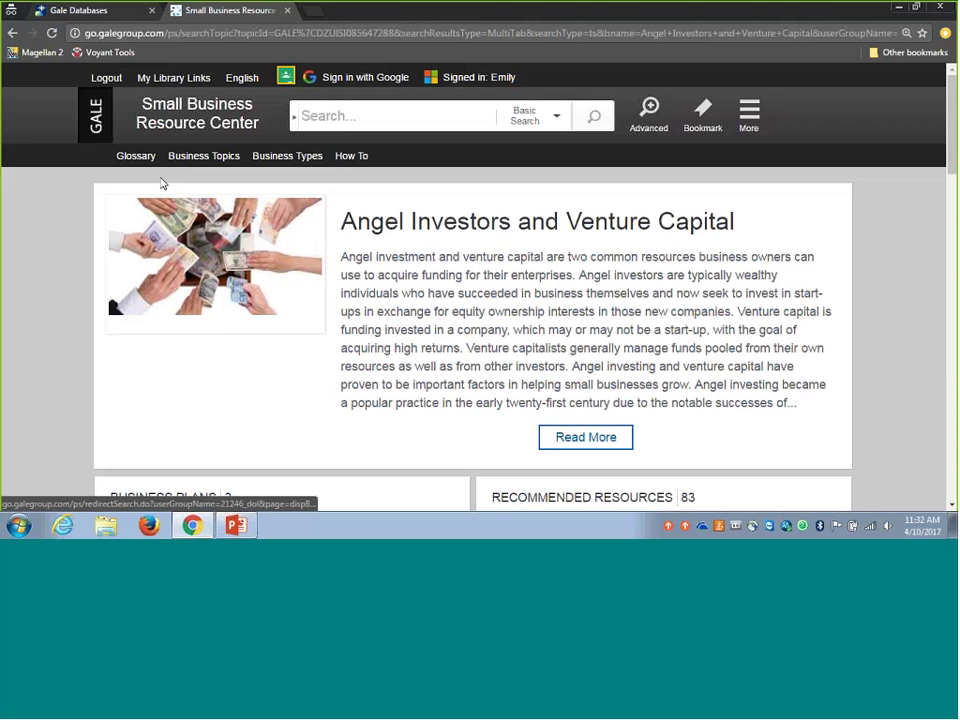
{"action": "left_click", "coordinate": [178, 118]}
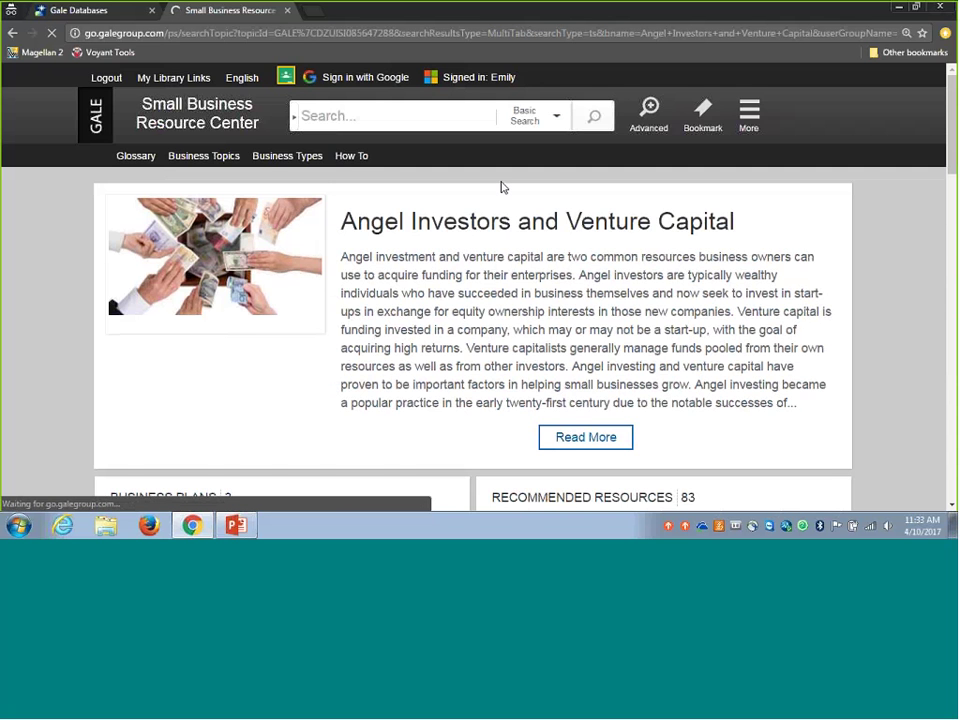
{"action": "scroll", "coordinate": [510, 240], "scroll_direction": "down", "scroll_amount": 3}
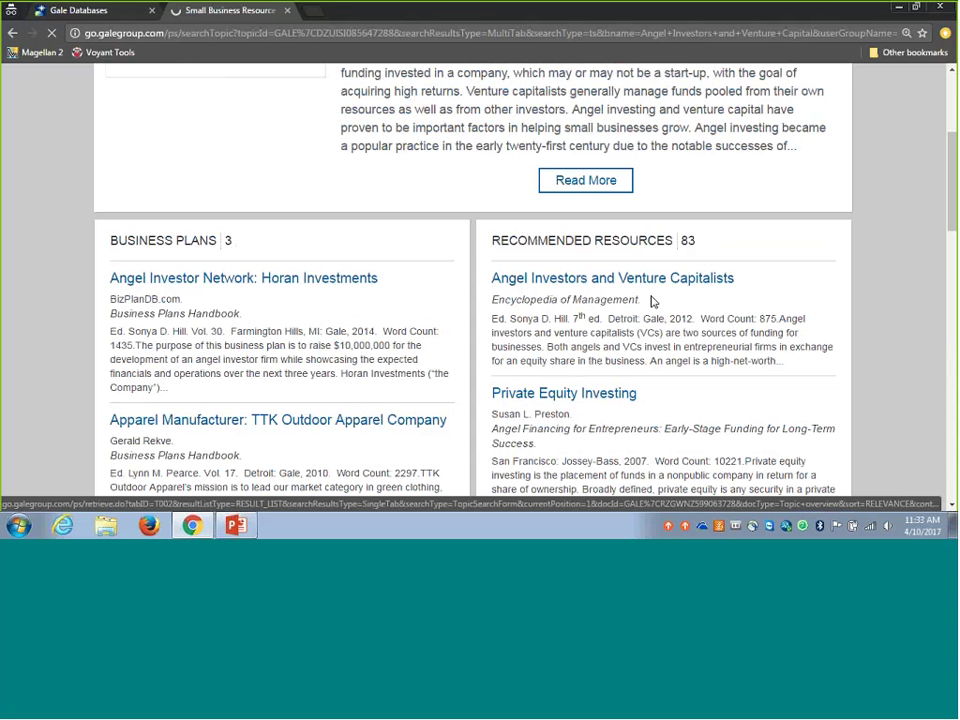
{"action": "left_click", "coordinate": [556, 278]}
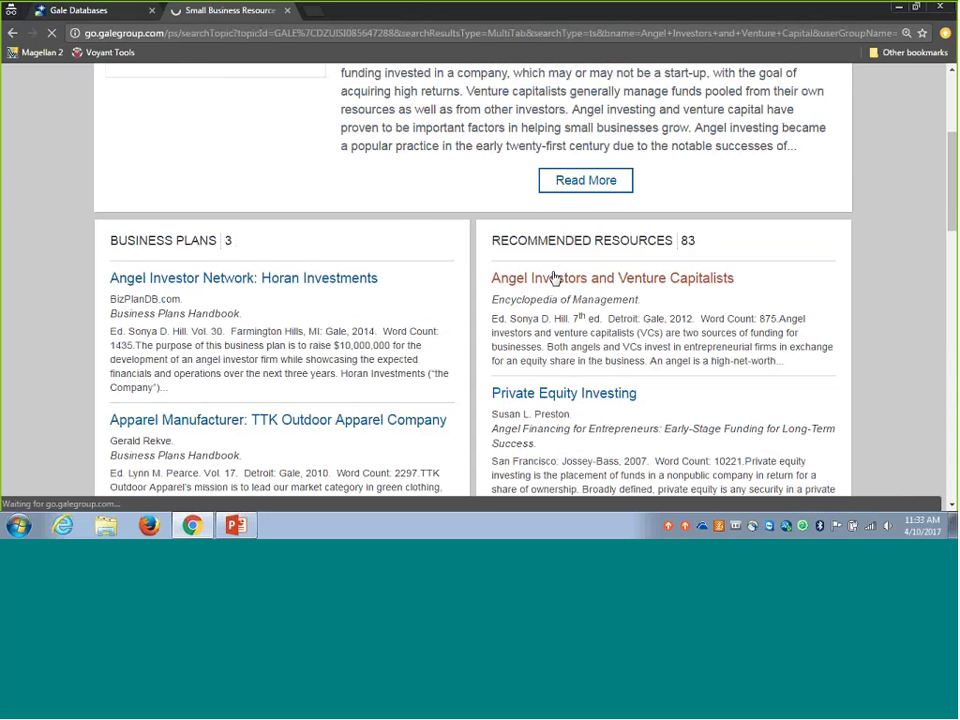
{"action": "scroll", "coordinate": [556, 278], "scroll_direction": "up", "scroll_amount": 3}
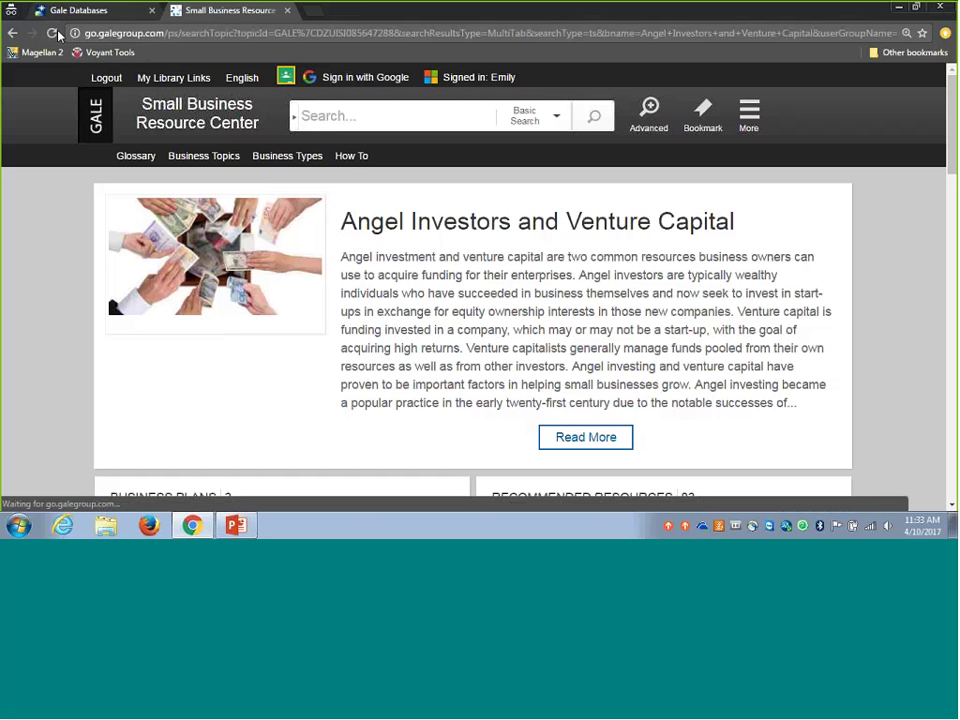
{"action": "left_click", "coordinate": [55, 34]}
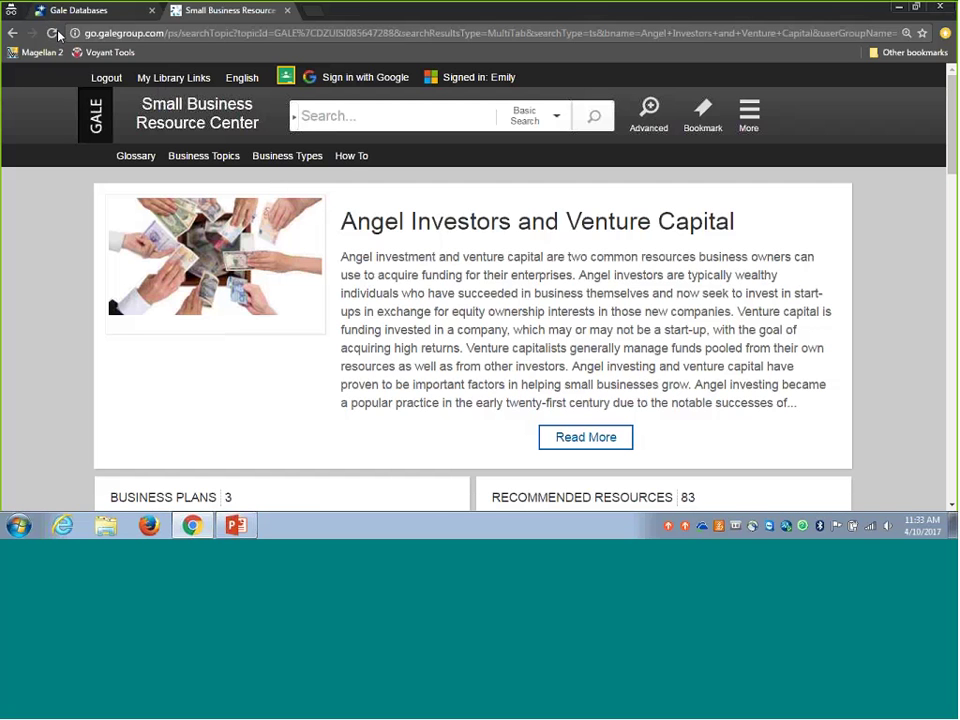
- Open the Advanced Search page of the Small Business Resource Center
{"action": "left_click", "coordinate": [662, 112]}
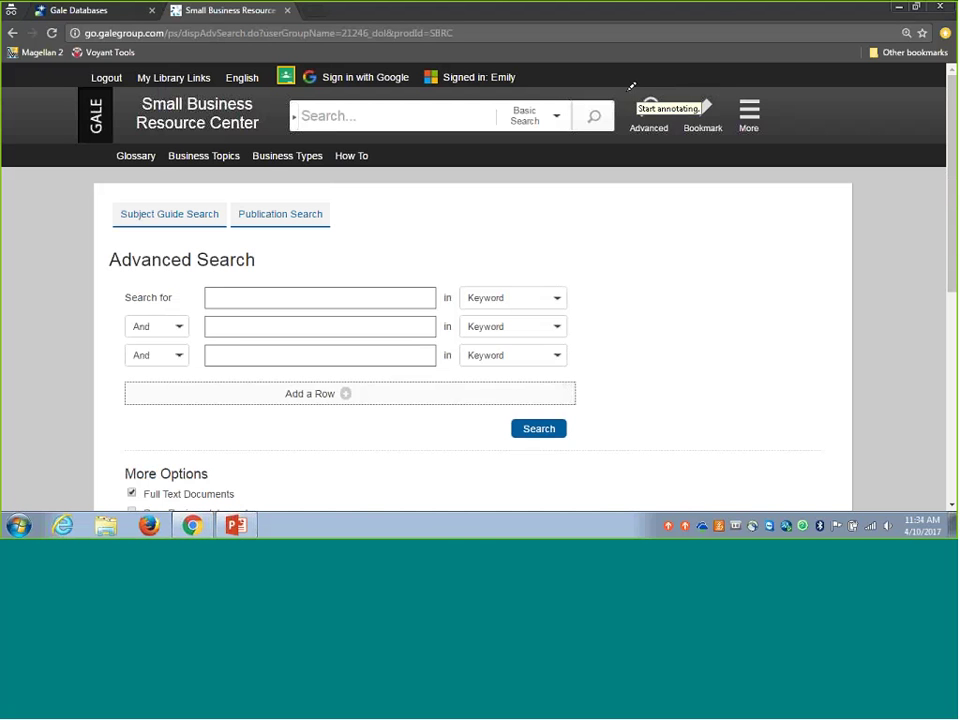
{"action": "mouse_move", "coordinate": [626, 91]}
{"action": "left_mouse_down"}
{"action": "mouse_move", "coordinate": [626, 140]}
{"action": "mouse_move", "coordinate": [681, 137]}
{"action": "mouse_move", "coordinate": [660, 79]}
{"action": "mouse_move", "coordinate": [627, 88]}
{"action": "left_mouse_up"}
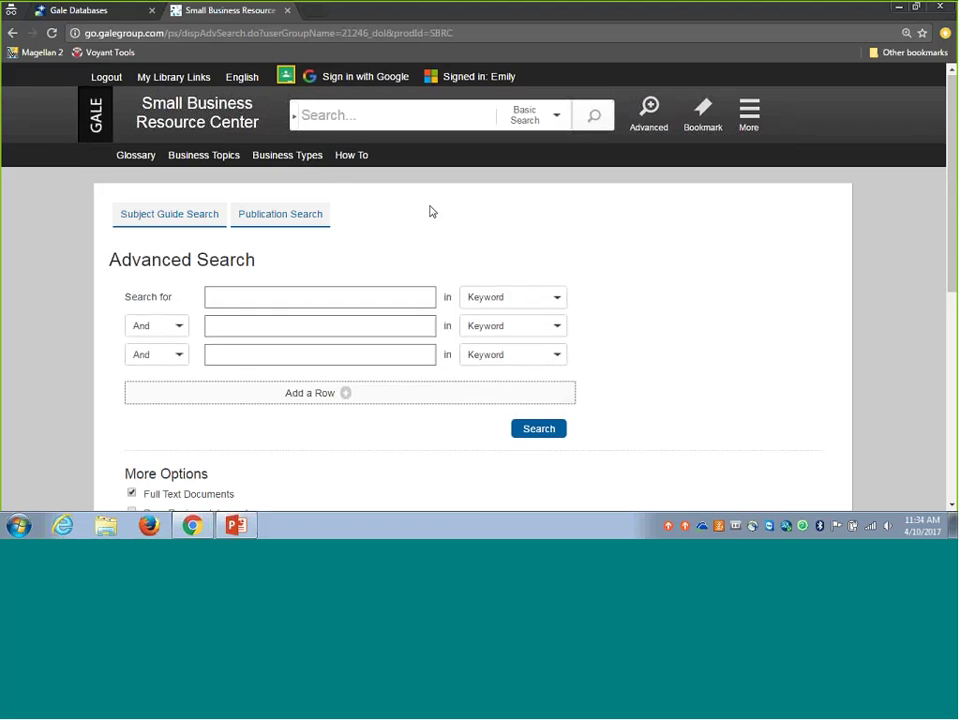
{"action": "scroll", "coordinate": [430, 211], "scroll_direction": "down", "scroll_amount": 2}
{"action": "scroll", "coordinate": [613, 97], "scroll_direction": "up", "scroll_amount": 2}
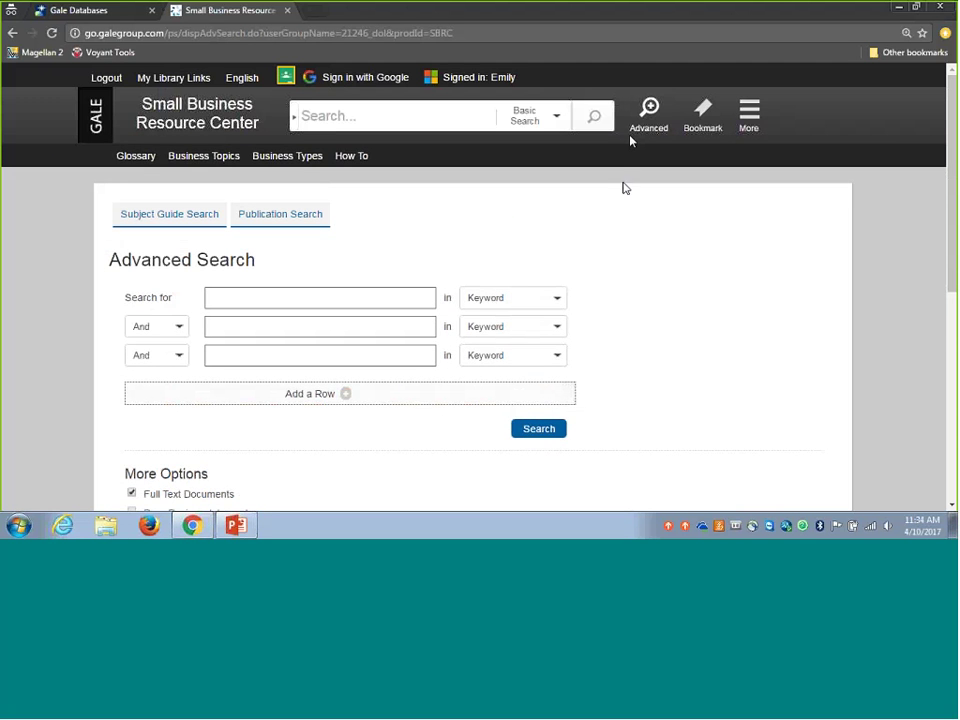
{"action": "scroll", "coordinate": [623, 187], "scroll_direction": "down", "scroll_amount": 4}
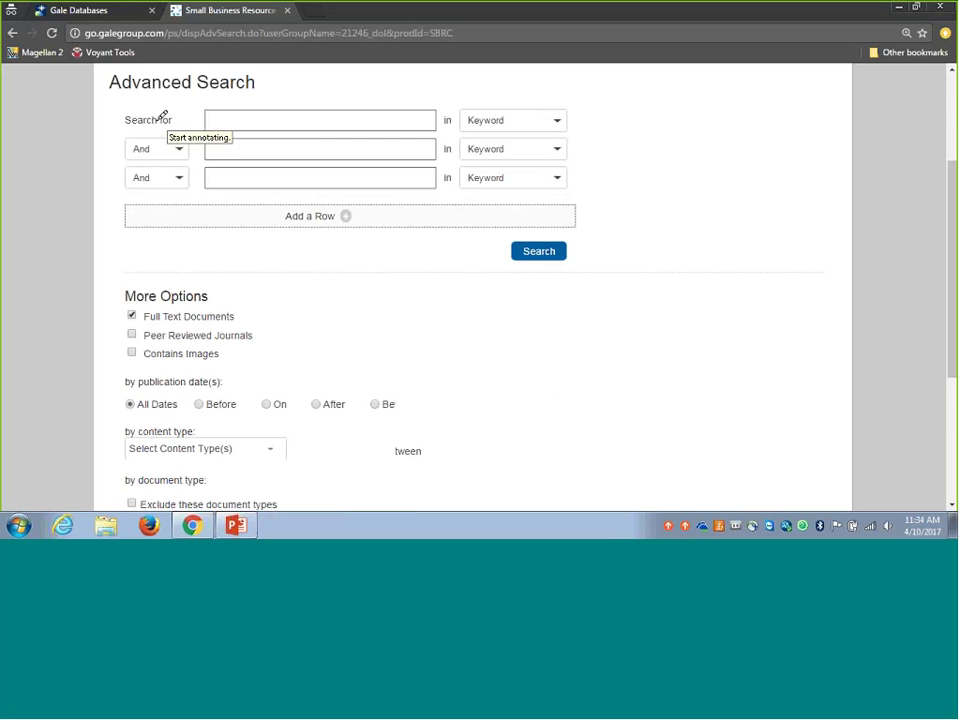
- Bracket the search term rows and the More Options section with the annotation pen, and clear the marks
{"action": "mouse_move", "coordinate": [107, 95]}
{"action": "left_mouse_down"}
{"action": "mouse_move", "coordinate": [90, 188]}
{"action": "mouse_move", "coordinate": [137, 193]}
{"action": "left_mouse_up"}
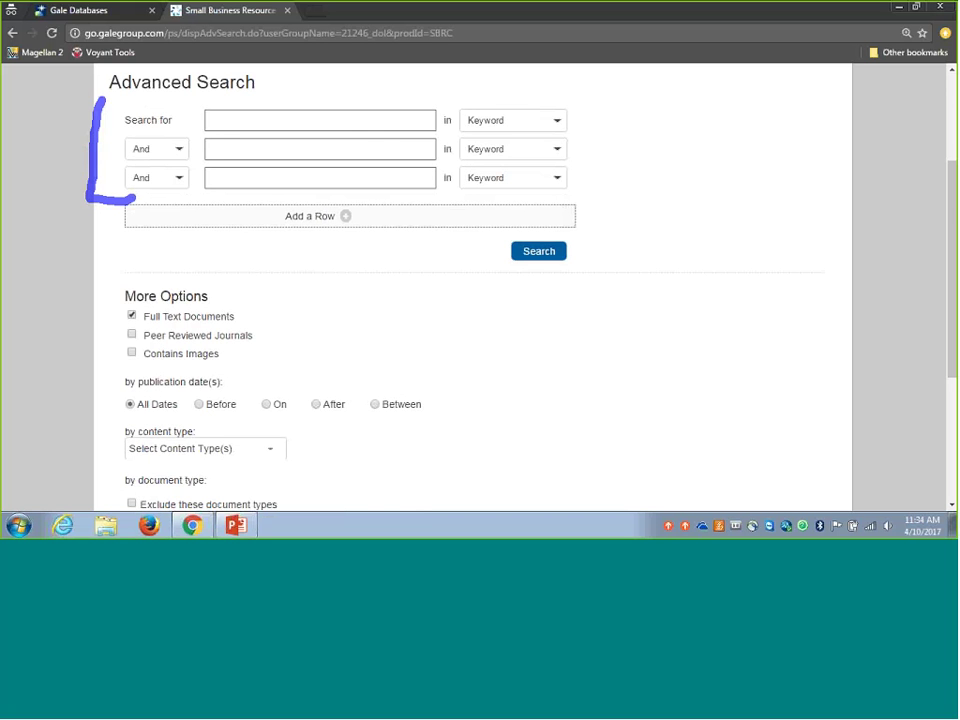
{"action": "mouse_move", "coordinate": [143, 283]}
{"action": "left_mouse_down"}
{"action": "mouse_move", "coordinate": [77, 450]}
{"action": "mouse_move", "coordinate": [72, 490]}
{"action": "left_mouse_up"}
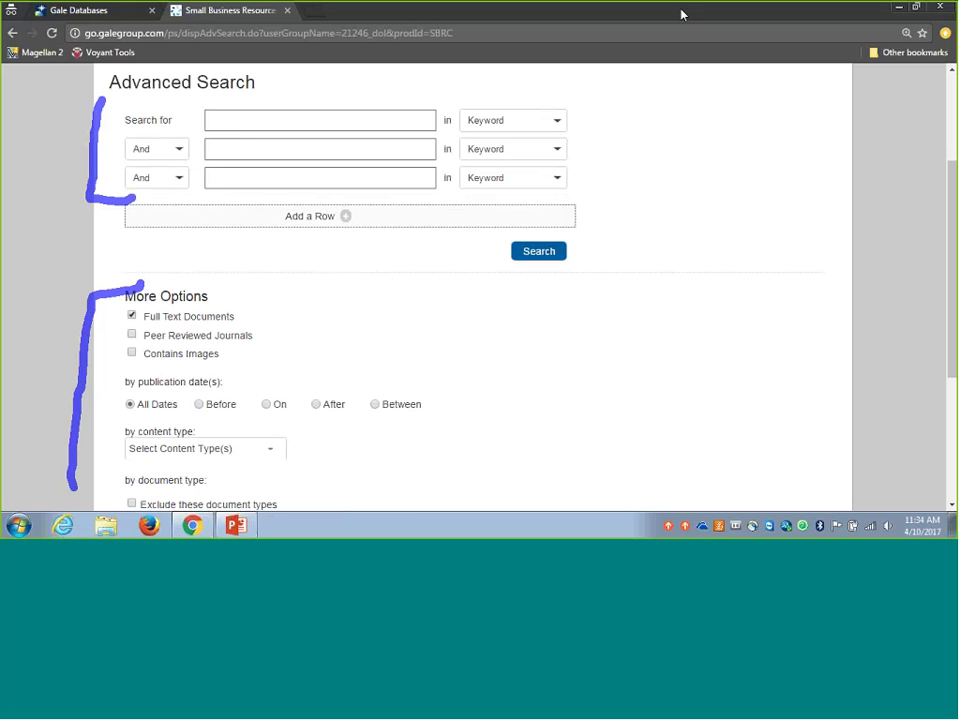
{"action": "key", "text": "Escape"}
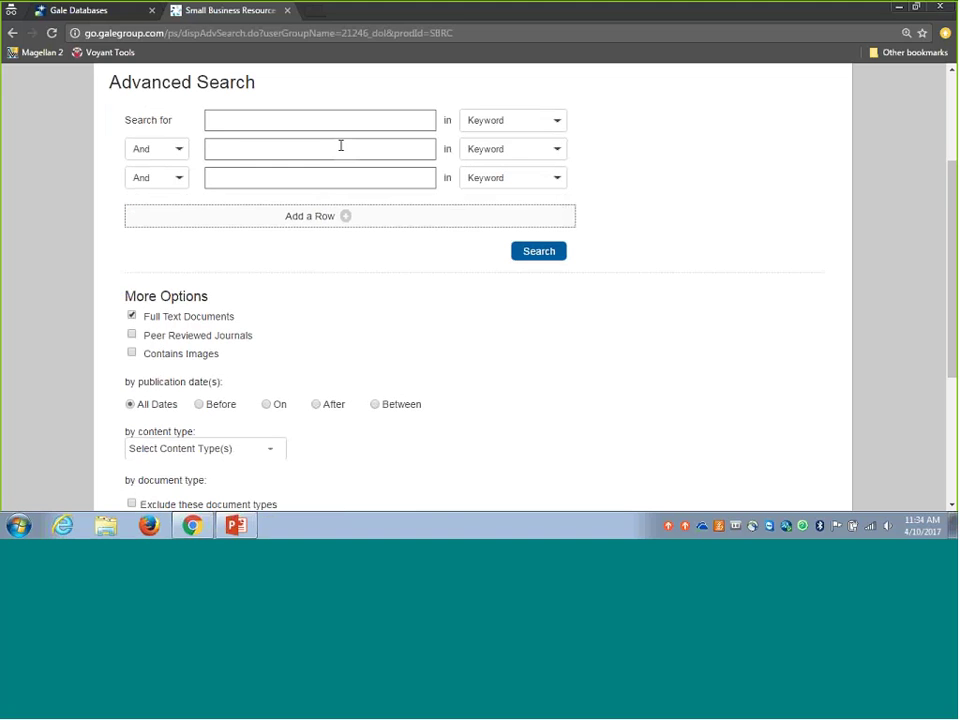
- Enter loan* as the first search term and restrict it to the Subject field
{"action": "left_click", "coordinate": [296, 117]}
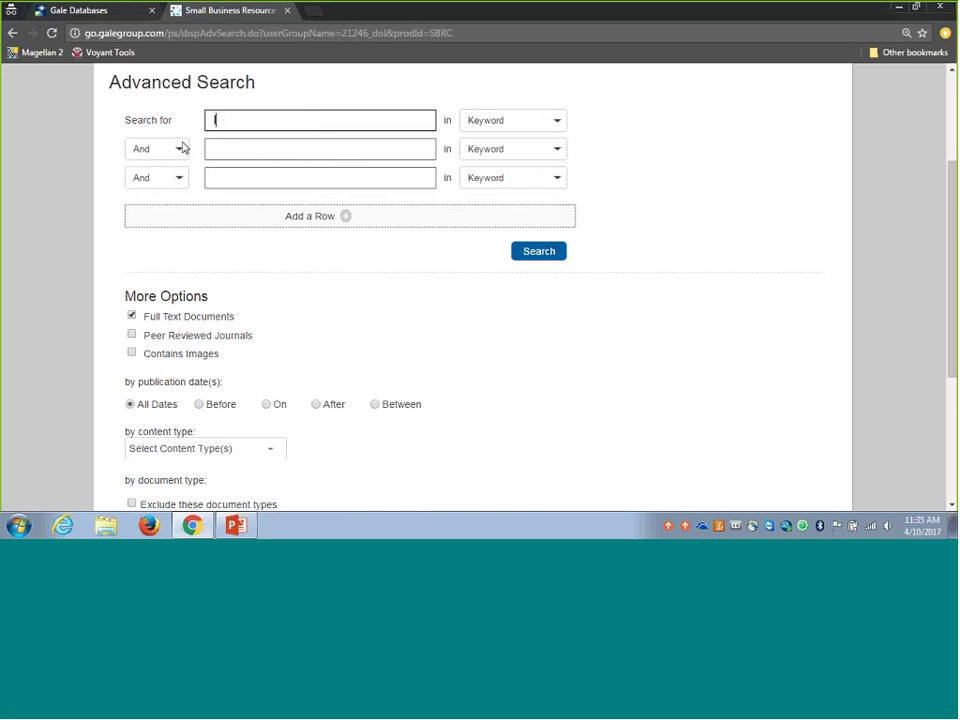
{"action": "type", "text": "loan*"}
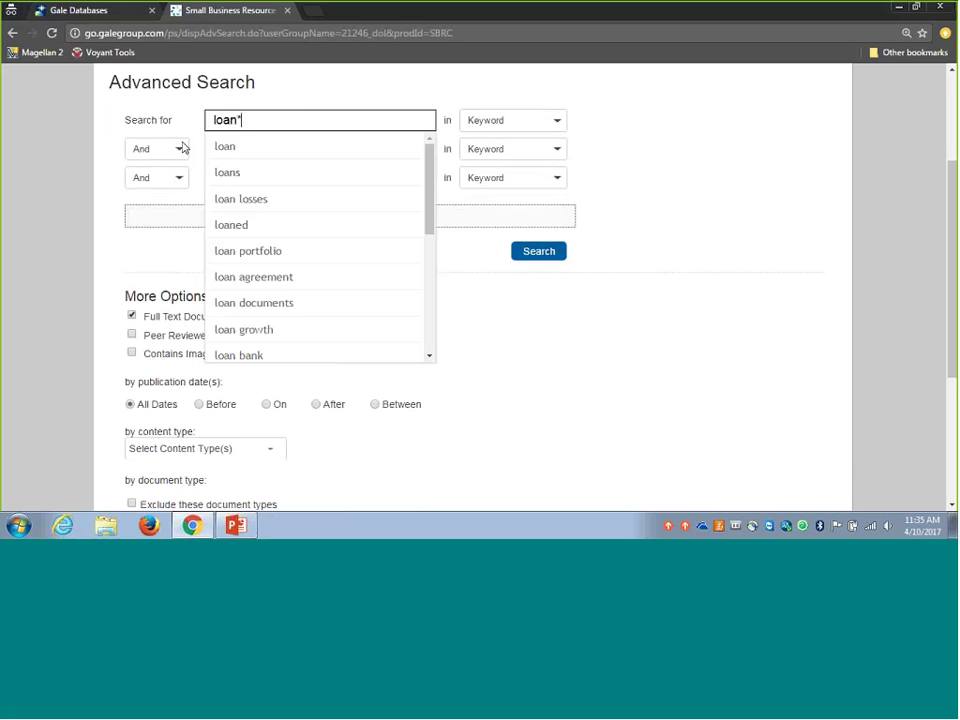
{"action": "left_click", "coordinate": [381, 99]}
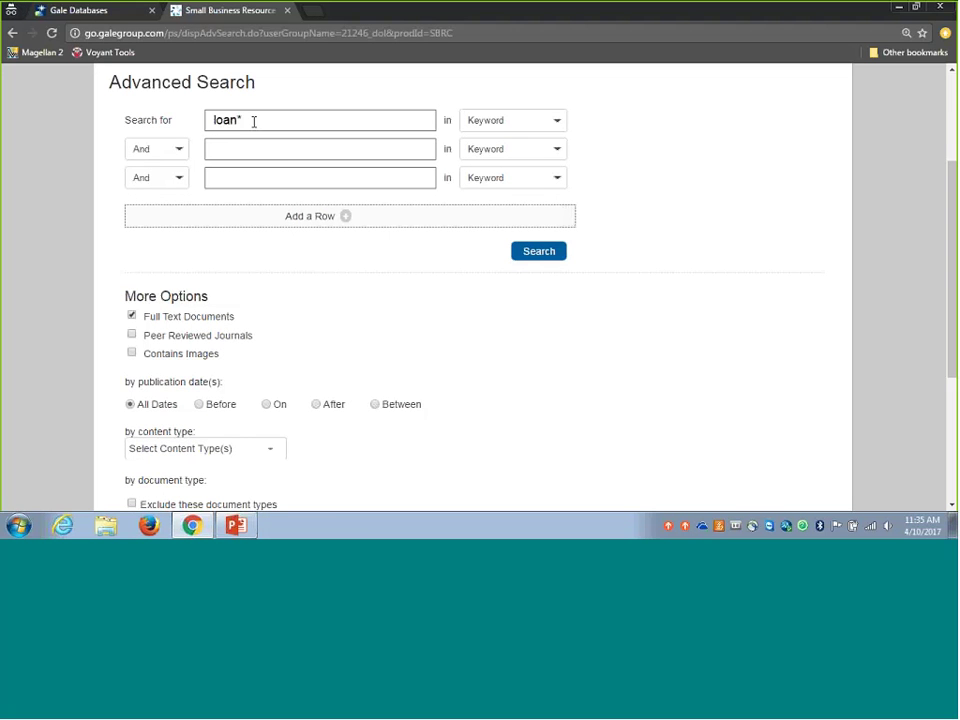
{"action": "left_click", "coordinate": [535, 121]}
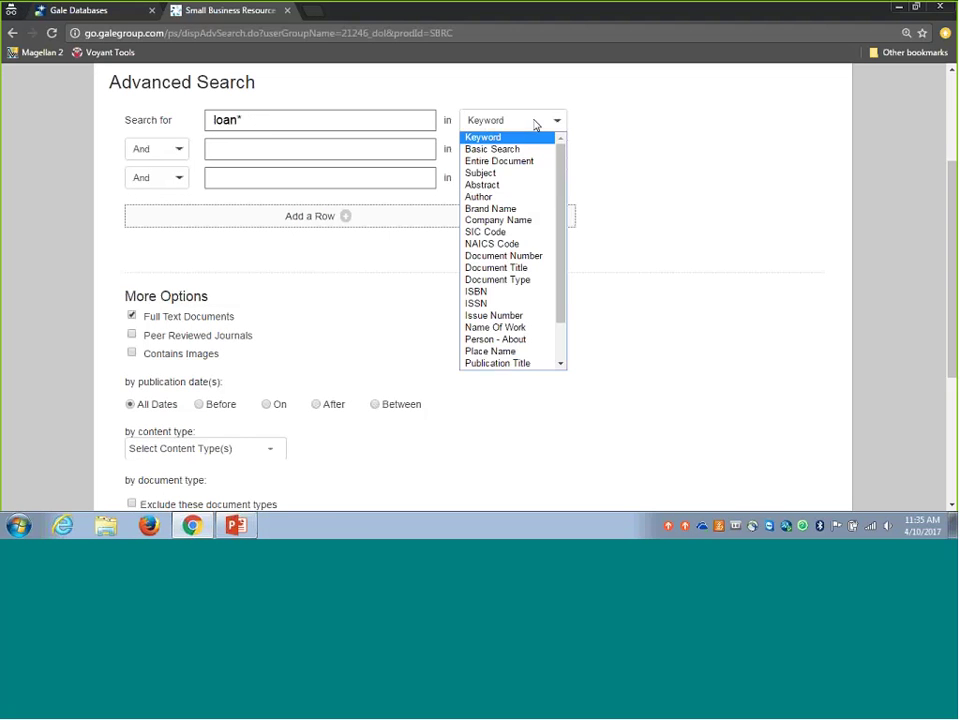
{"action": "left_click", "coordinate": [485, 178]}
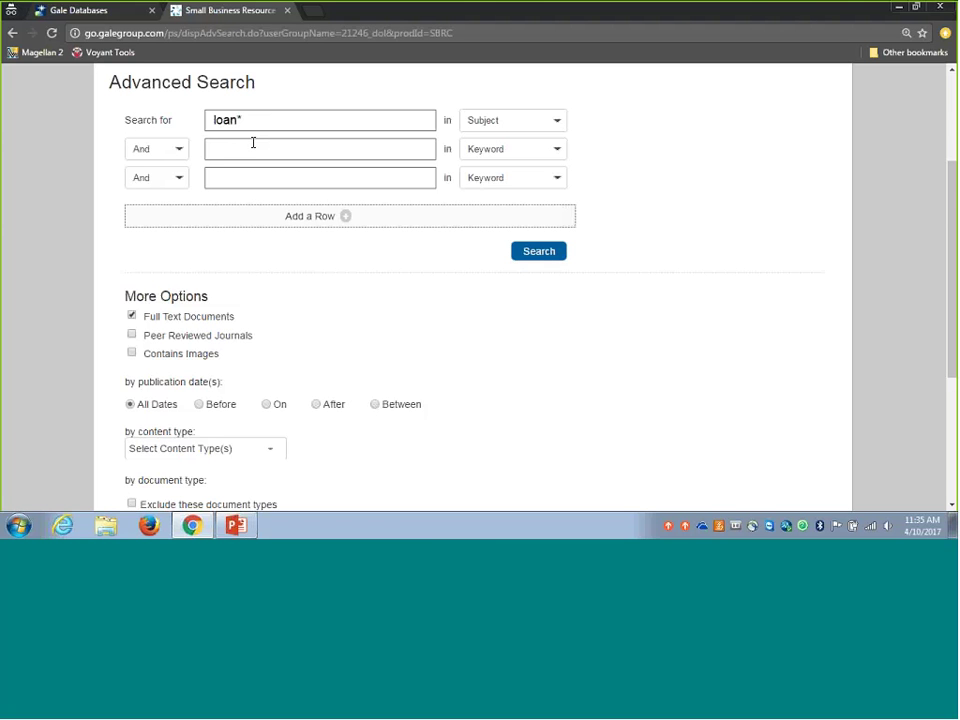
- Enter franchise as the second search term and look for it in the Entire Document
{"action": "left_click", "coordinate": [495, 155]}
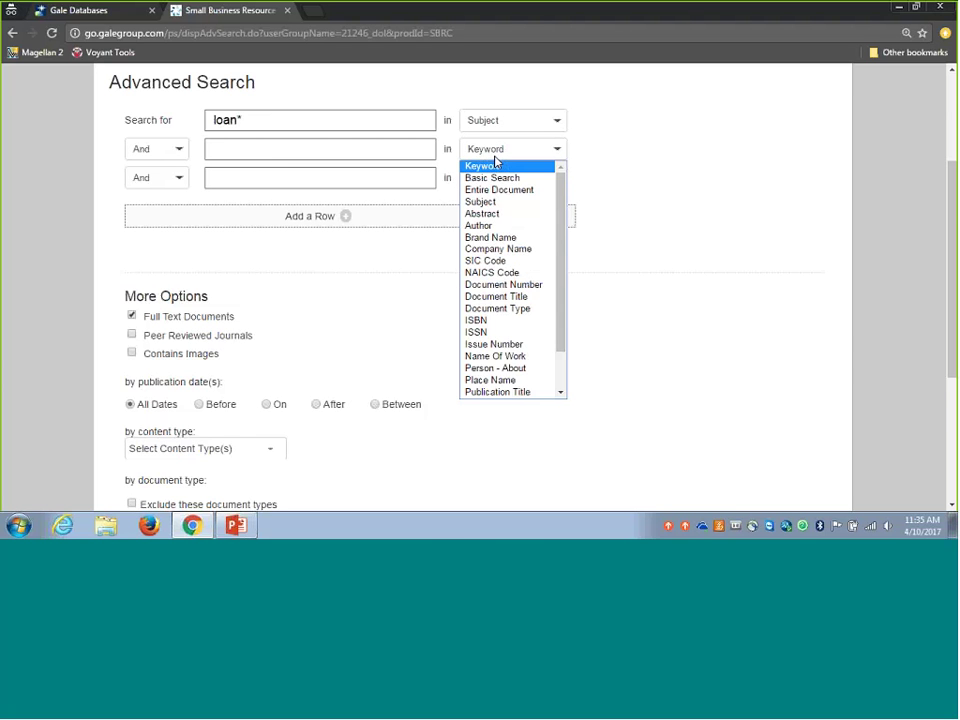
{"action": "left_click", "coordinate": [353, 146]}
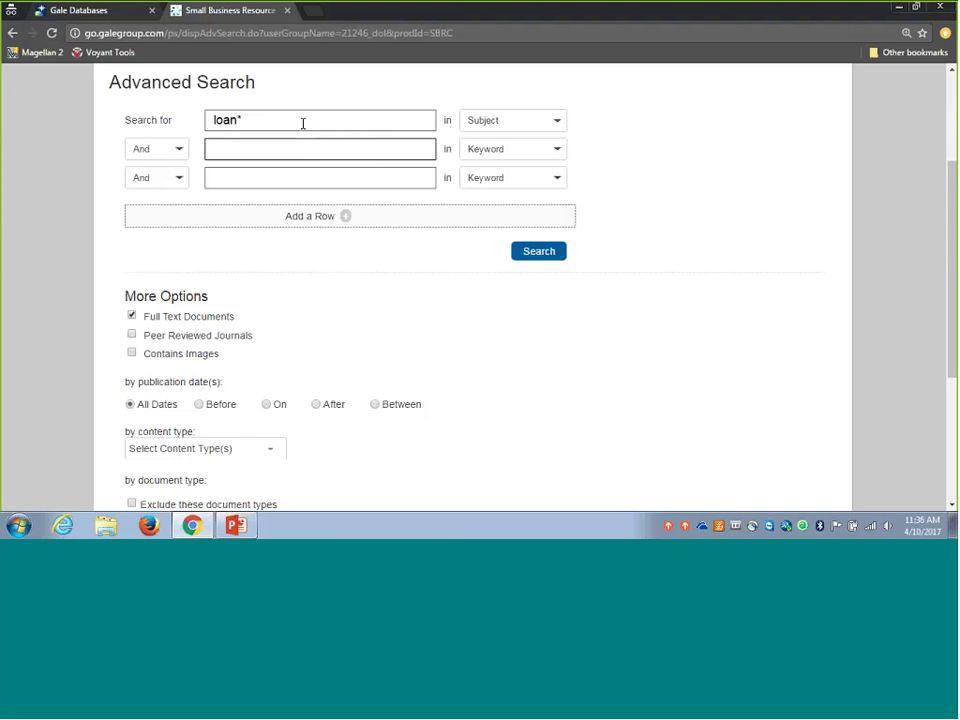
{"action": "type", "text": "franchise"}
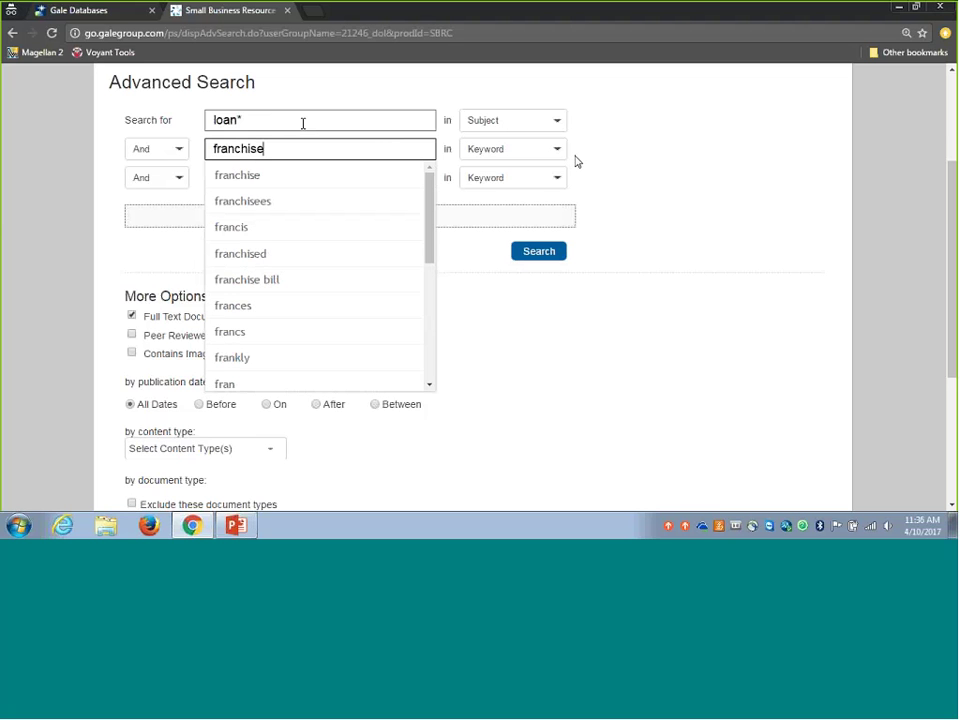
{"action": "left_click", "coordinate": [687, 163]}
{"action": "left_click", "coordinate": [490, 149]}
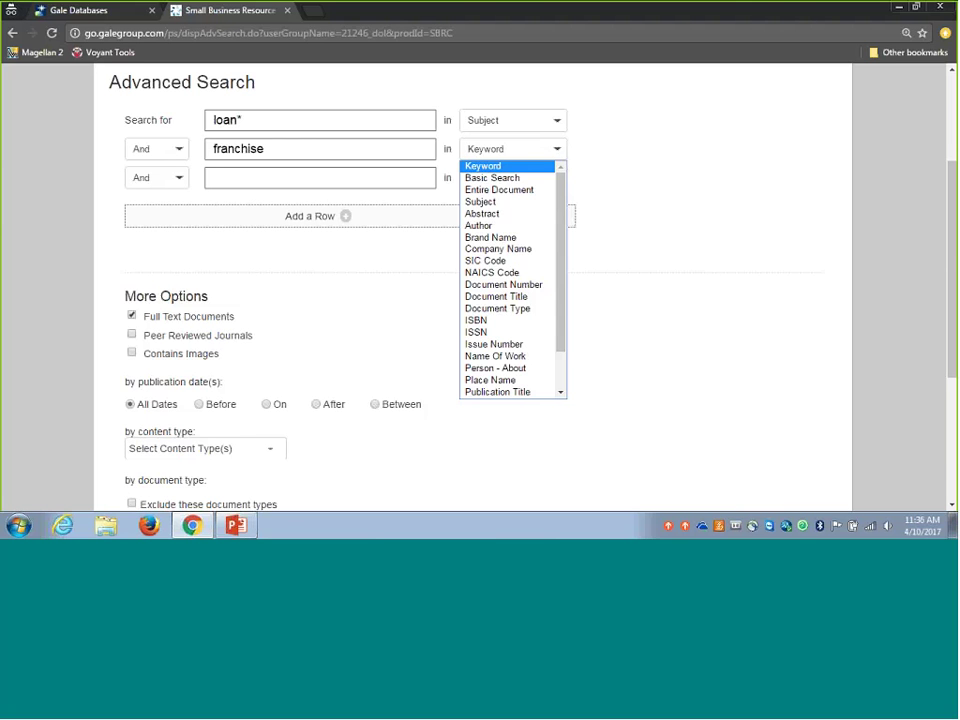
{"action": "left_click", "coordinate": [507, 190]}
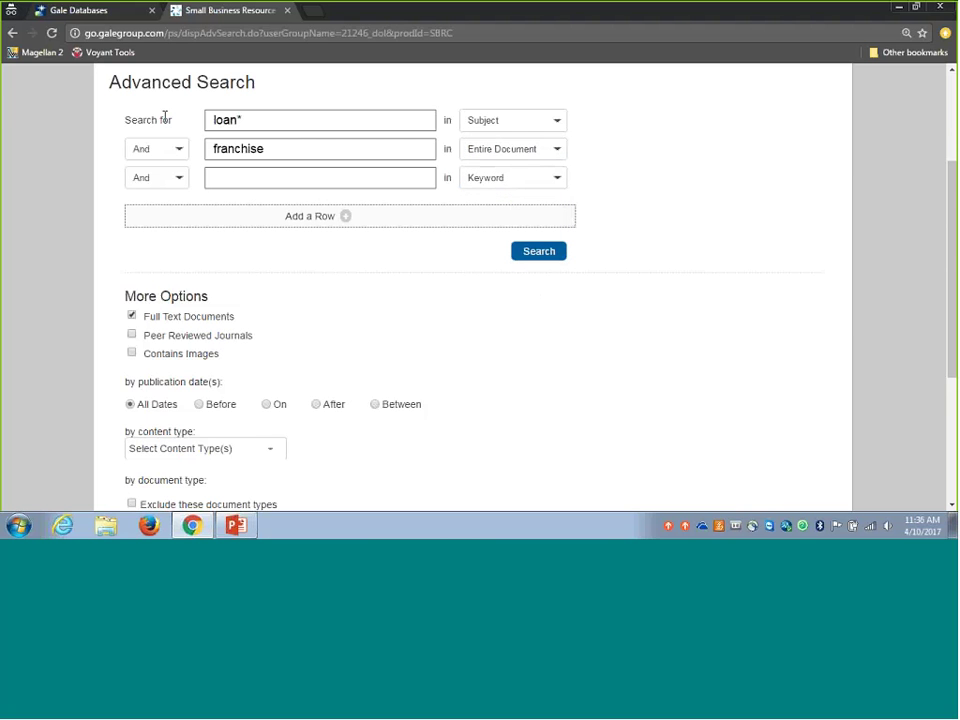
- Look through the available search fields for the third search row
{"action": "left_click", "coordinate": [563, 177]}
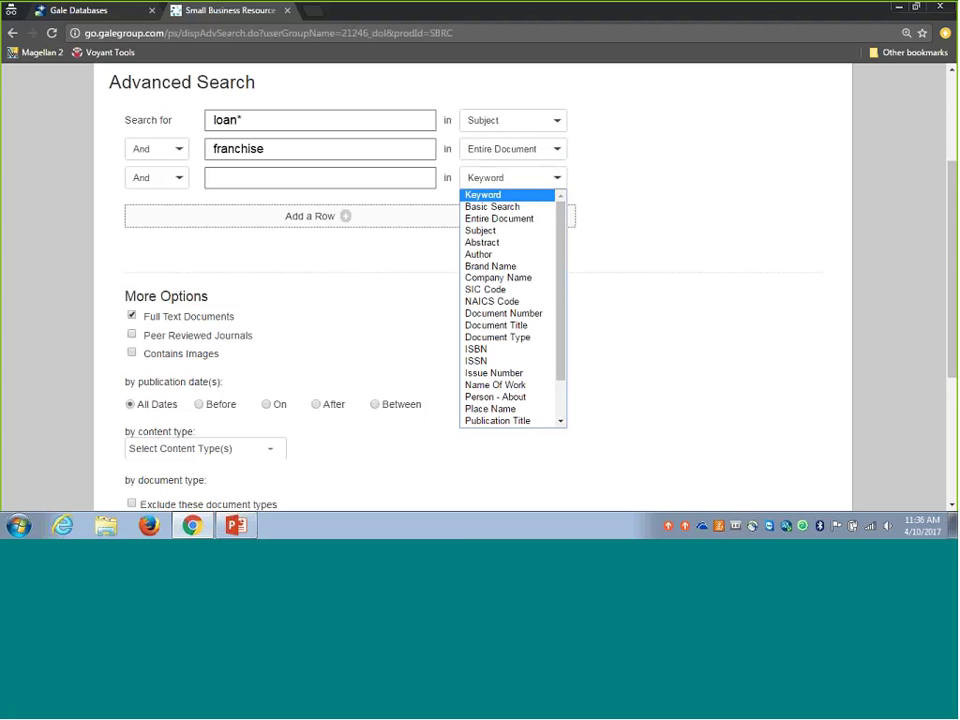
{"action": "left_click_drag", "start_coordinate": [568, 223], "coordinate": [570, 261]}
{"action": "left_click", "coordinate": [569, 210]}
{"action": "left_click", "coordinate": [557, 180]}
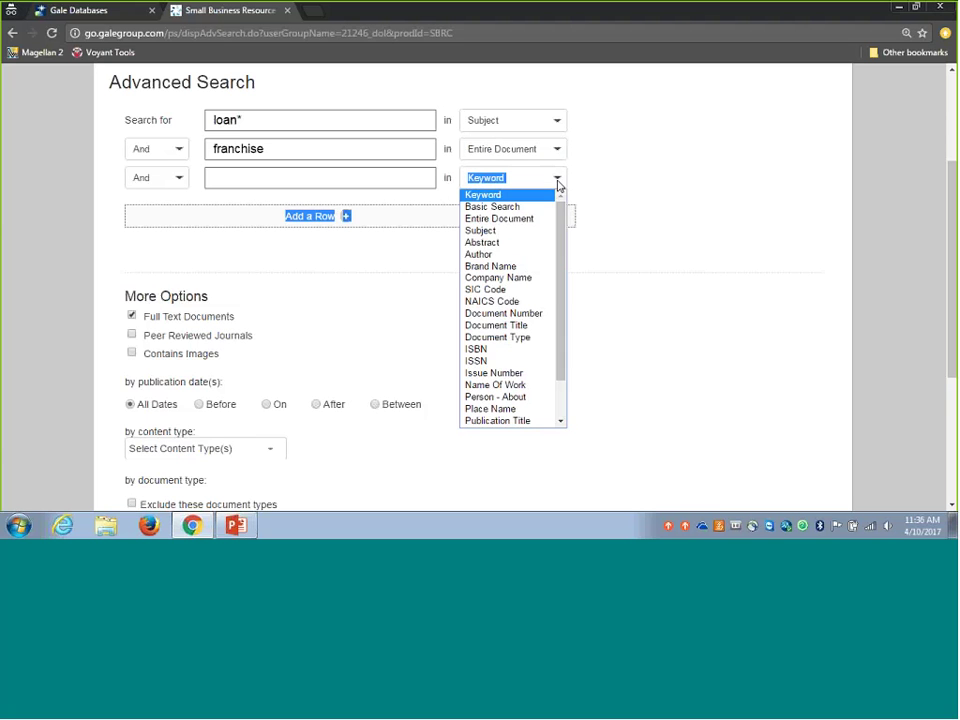
{"action": "left_click_drag", "start_coordinate": [562, 231], "coordinate": [563, 259]}
{"action": "left_click", "coordinate": [660, 263]}
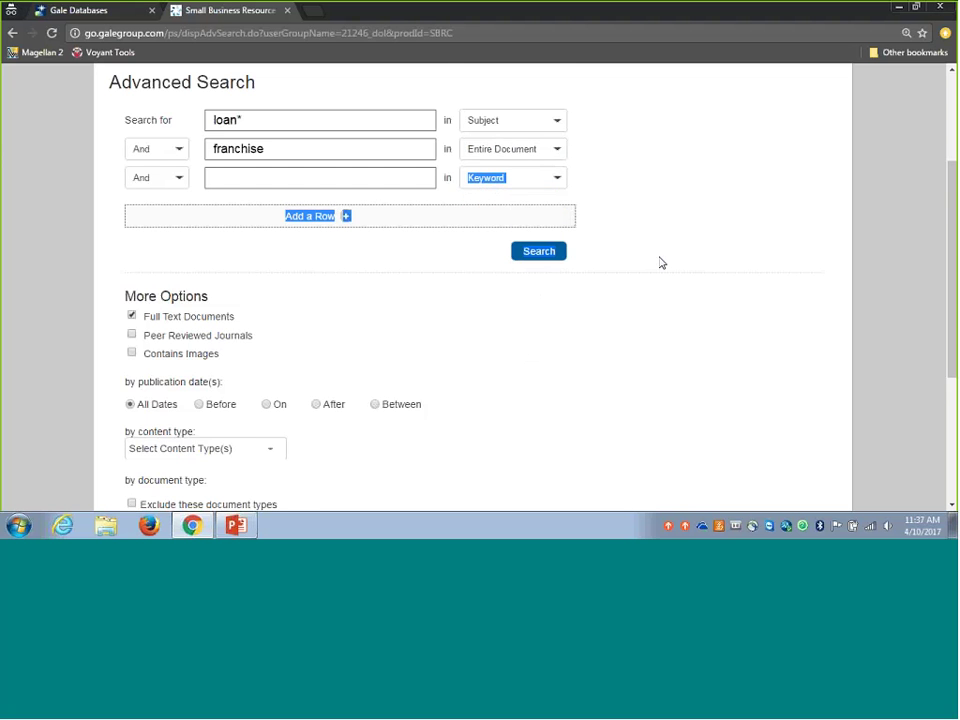
{"action": "left_click", "coordinate": [660, 263]}
{"action": "scroll", "coordinate": [660, 263], "scroll_direction": "down", "scroll_amount": 1}
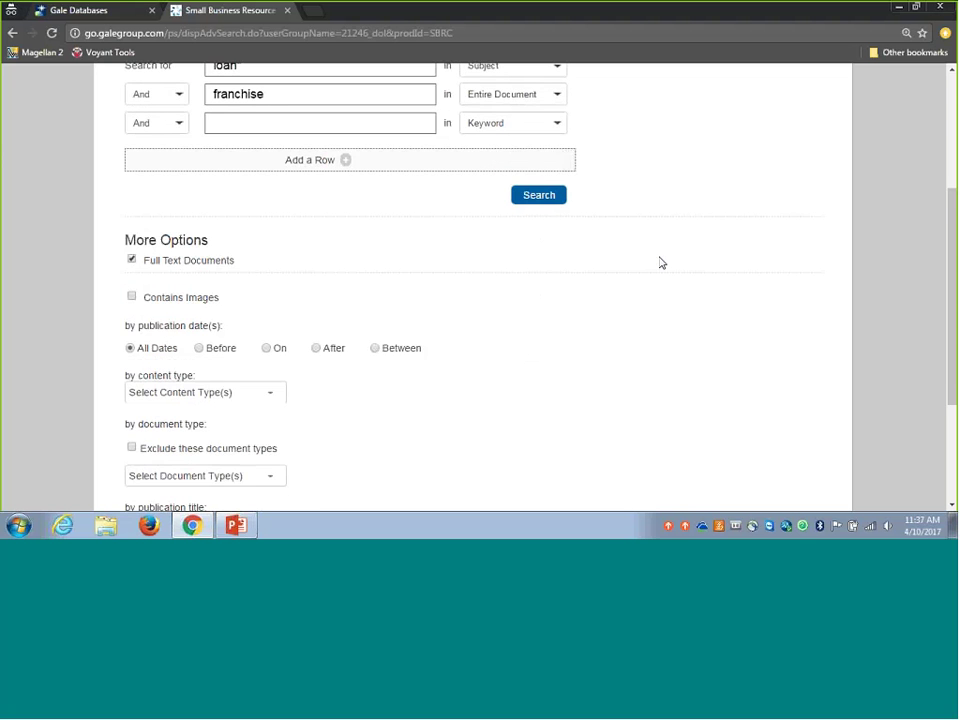
{"action": "scroll", "coordinate": [660, 263], "scroll_direction": "up", "scroll_amount": 2}
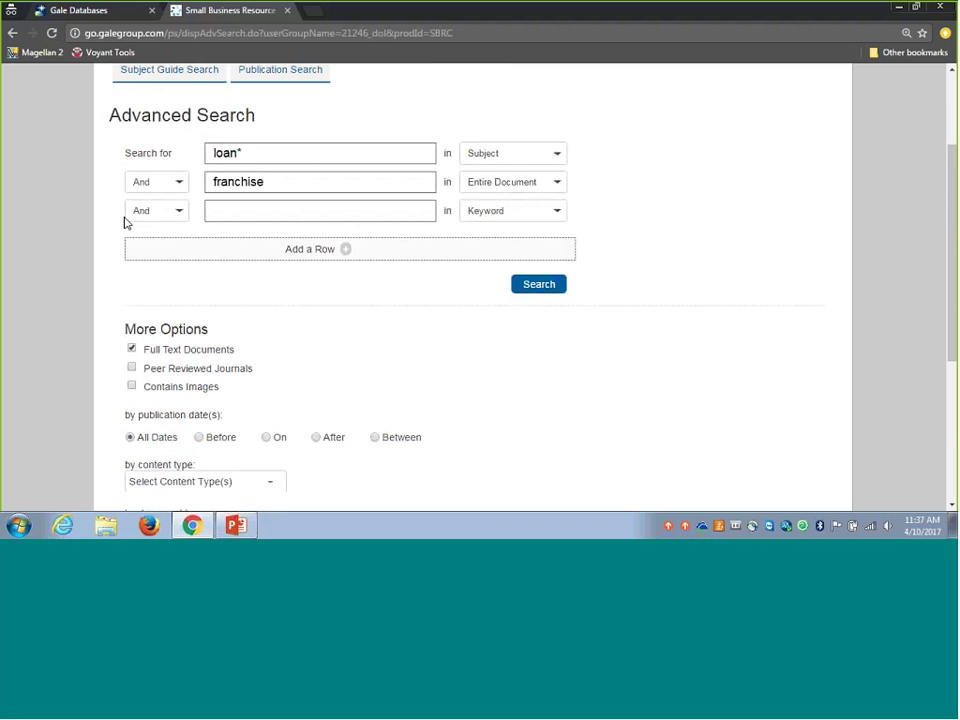
- Limit the advanced search by content type to Magazines and Journals
{"action": "scroll", "coordinate": [667, 272], "scroll_direction": "down", "scroll_amount": 3}
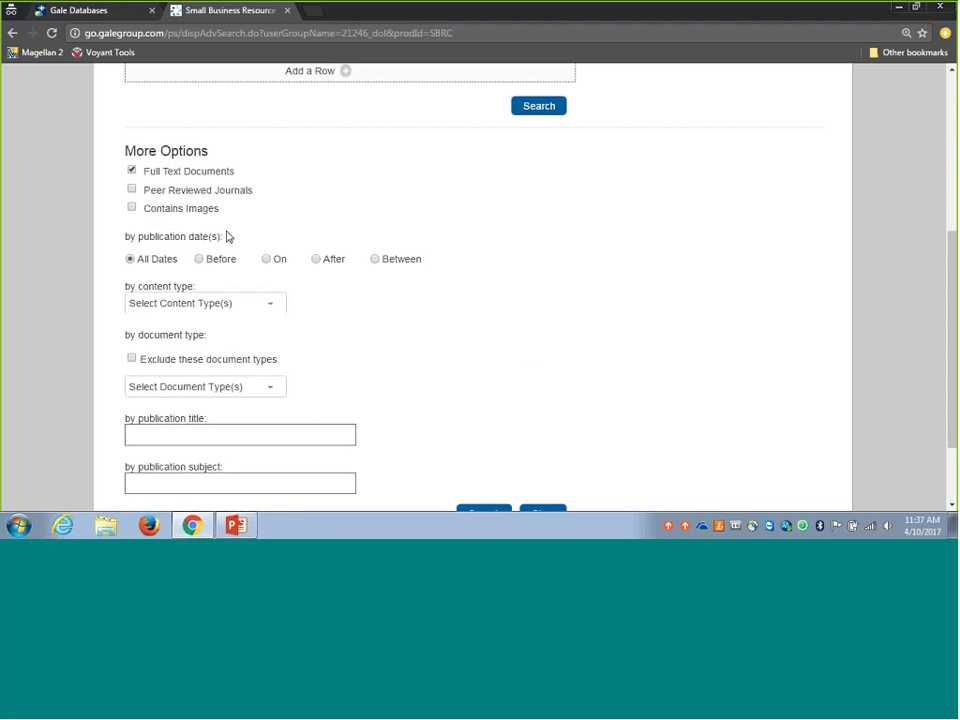
{"action": "scroll", "coordinate": [240, 220], "scroll_direction": "down", "scroll_amount": 2}
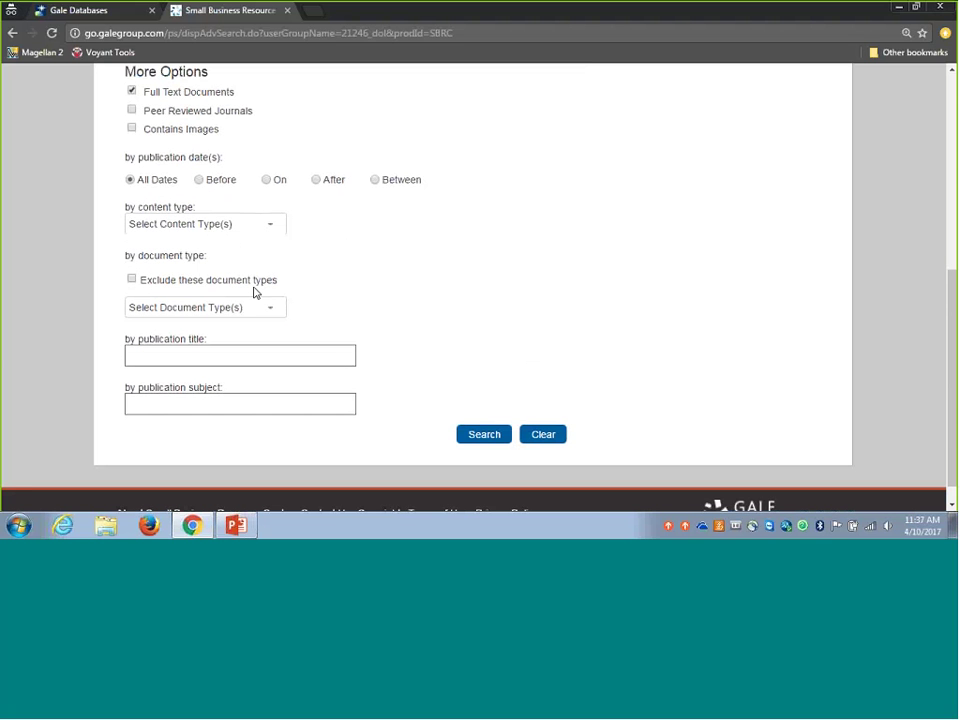
{"action": "left_click", "coordinate": [261, 310]}
{"action": "scroll", "coordinate": [264, 340], "scroll_direction": "down", "scroll_amount": 5}
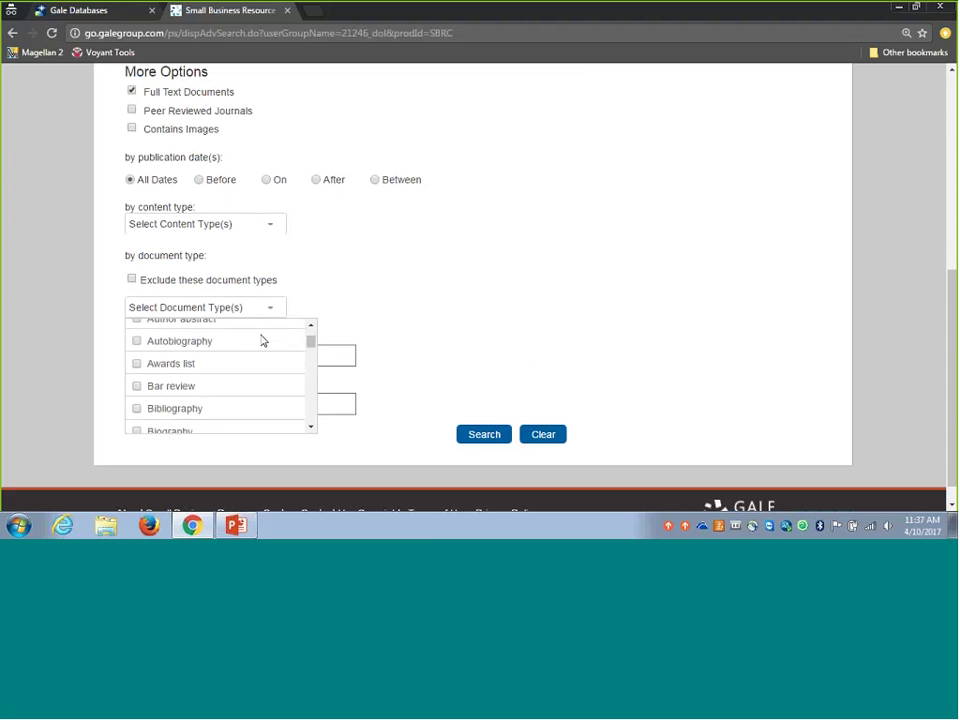
{"action": "left_click", "coordinate": [257, 221]}
{"action": "scroll", "coordinate": [225, 300], "scroll_direction": "down", "scroll_amount": 1}
{"action": "scroll", "coordinate": [225, 300], "scroll_direction": "down", "scroll_amount": 2}
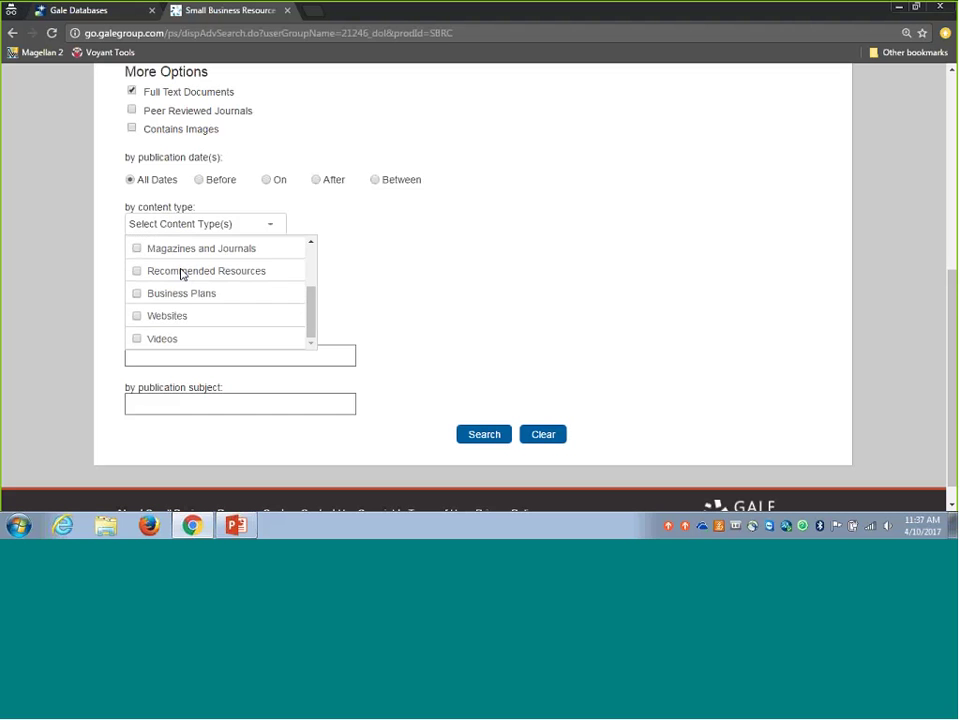
{"action": "left_click", "coordinate": [136, 248]}
{"action": "left_click", "coordinate": [424, 275]}
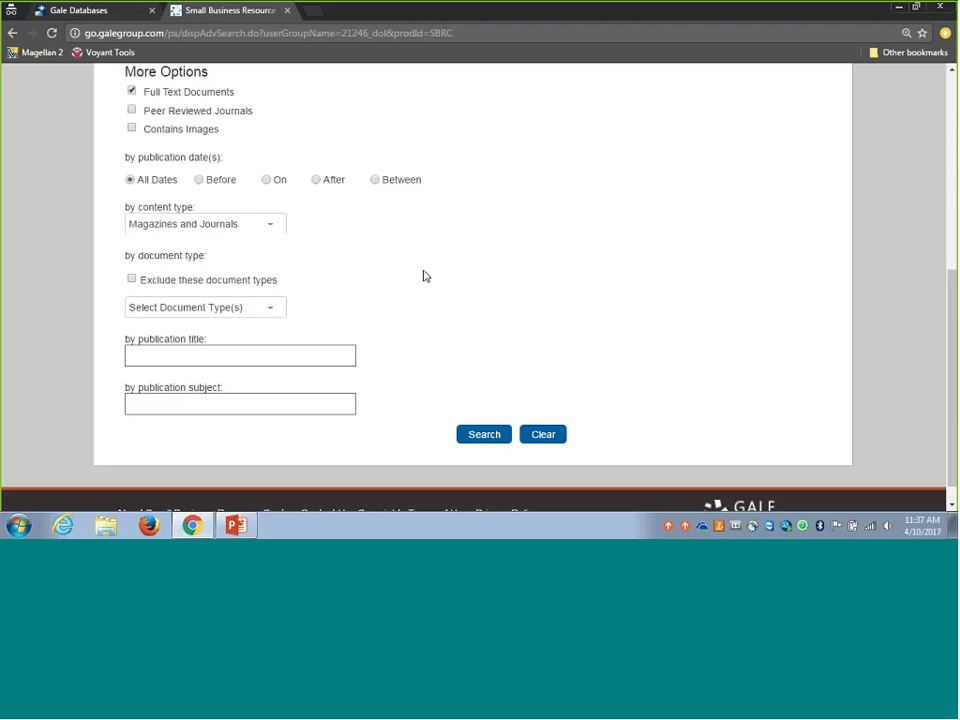
{"action": "scroll", "coordinate": [424, 275], "scroll_direction": "up", "scroll_amount": 5}
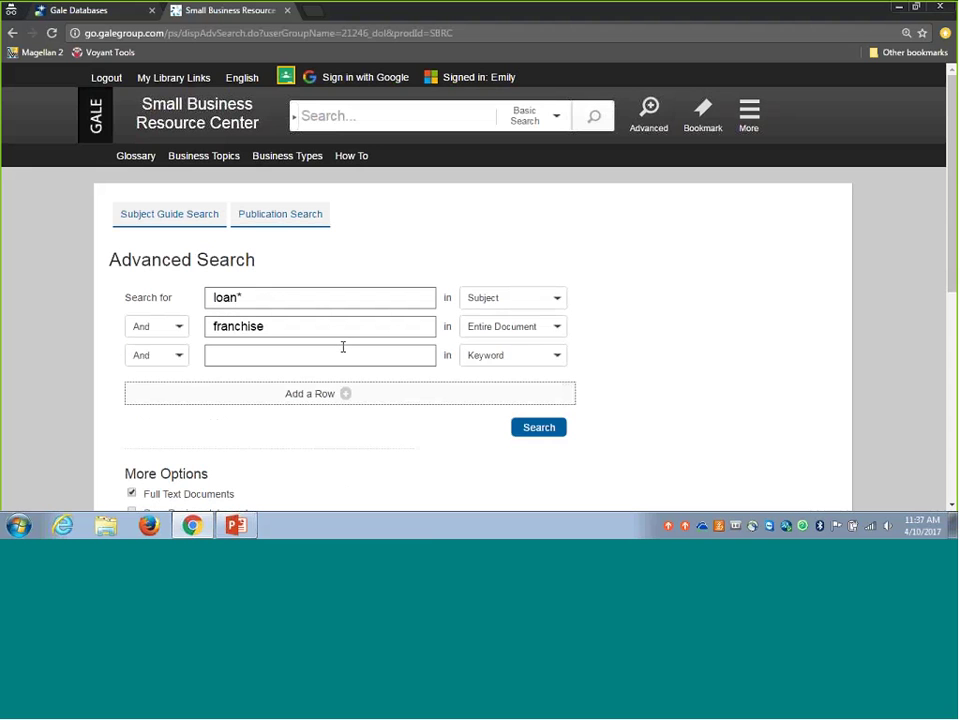
{"action": "scroll", "coordinate": [493, 473], "scroll_direction": "down", "scroll_amount": 5}
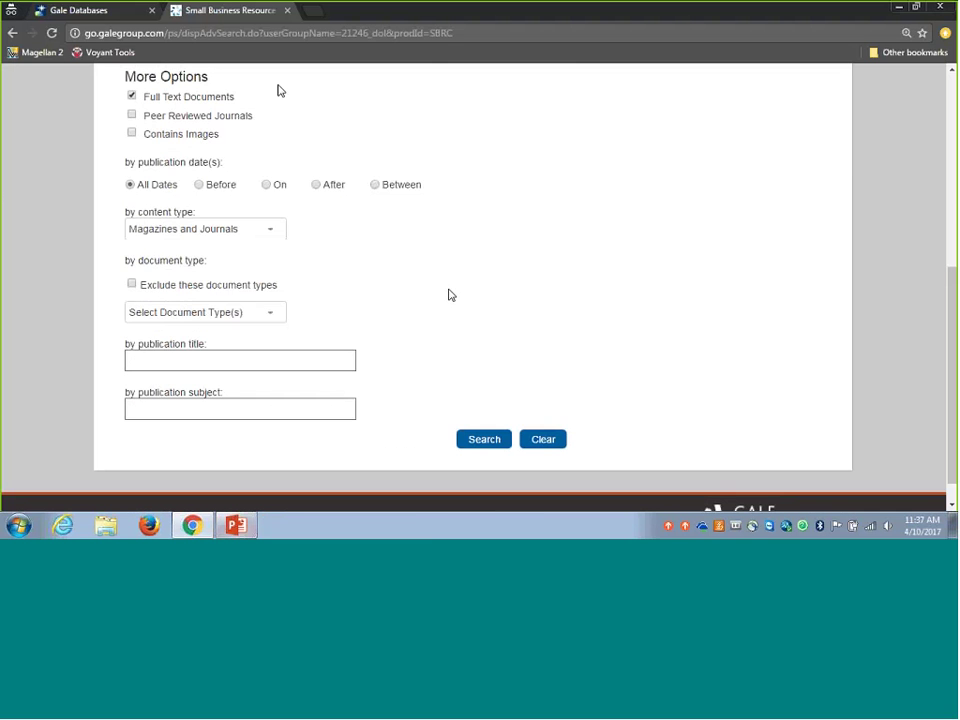
- Run the advanced search and look through the magazine and journal articles it lists
{"action": "left_click", "coordinate": [485, 440]}
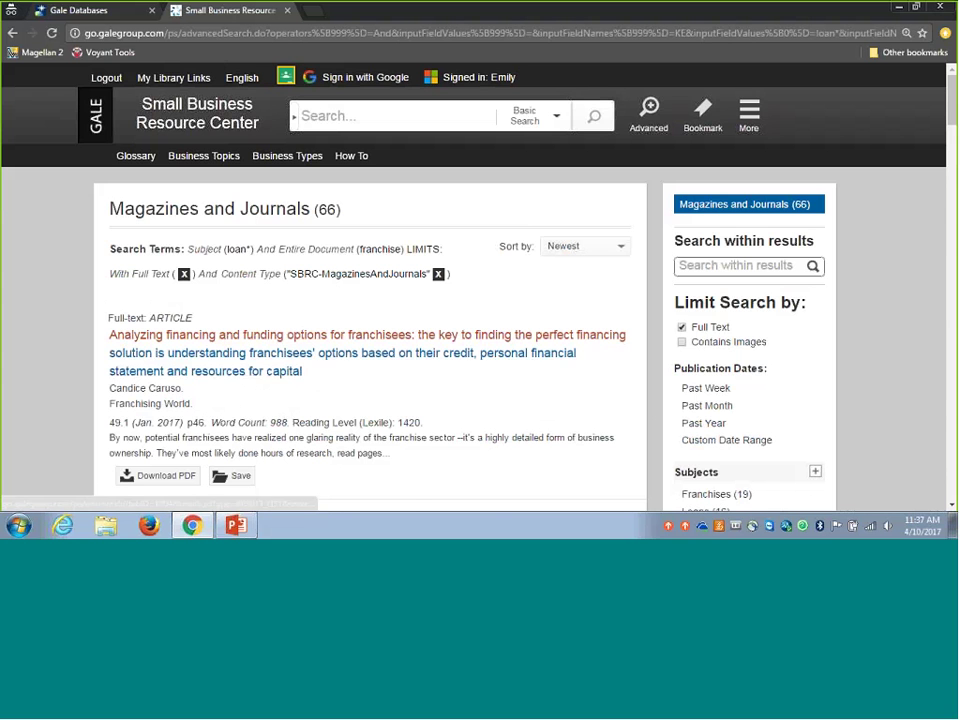
{"action": "scroll", "coordinate": [430, 293], "scroll_direction": "down", "scroll_amount": 1}
{"action": "scroll", "coordinate": [428, 292], "scroll_direction": "down", "scroll_amount": 1}
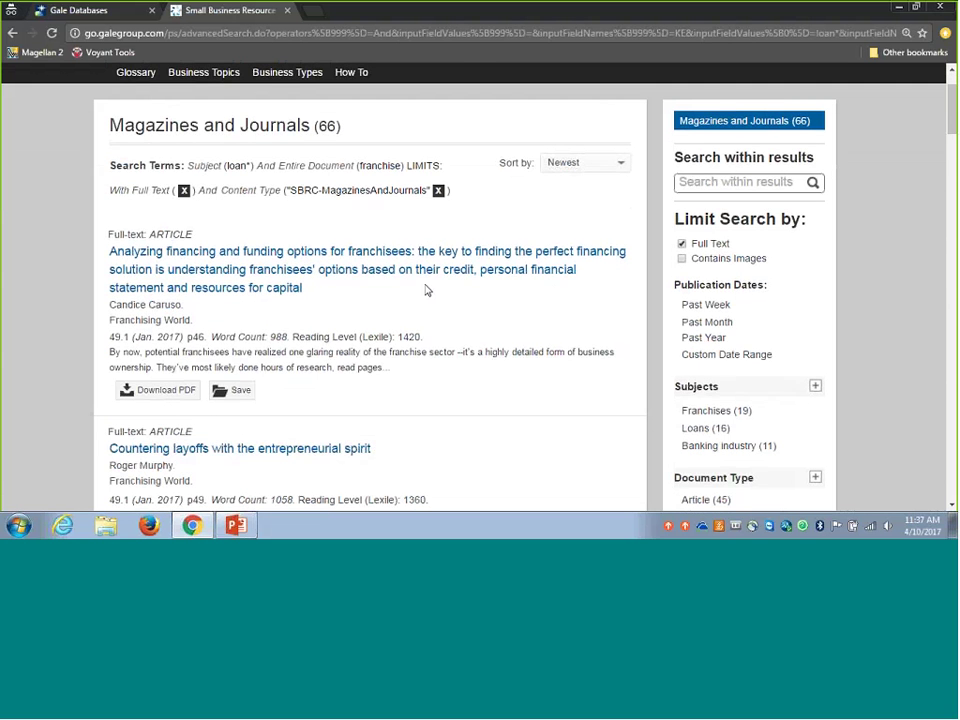
{"action": "scroll", "coordinate": [425, 290], "scroll_direction": "down", "scroll_amount": 1}
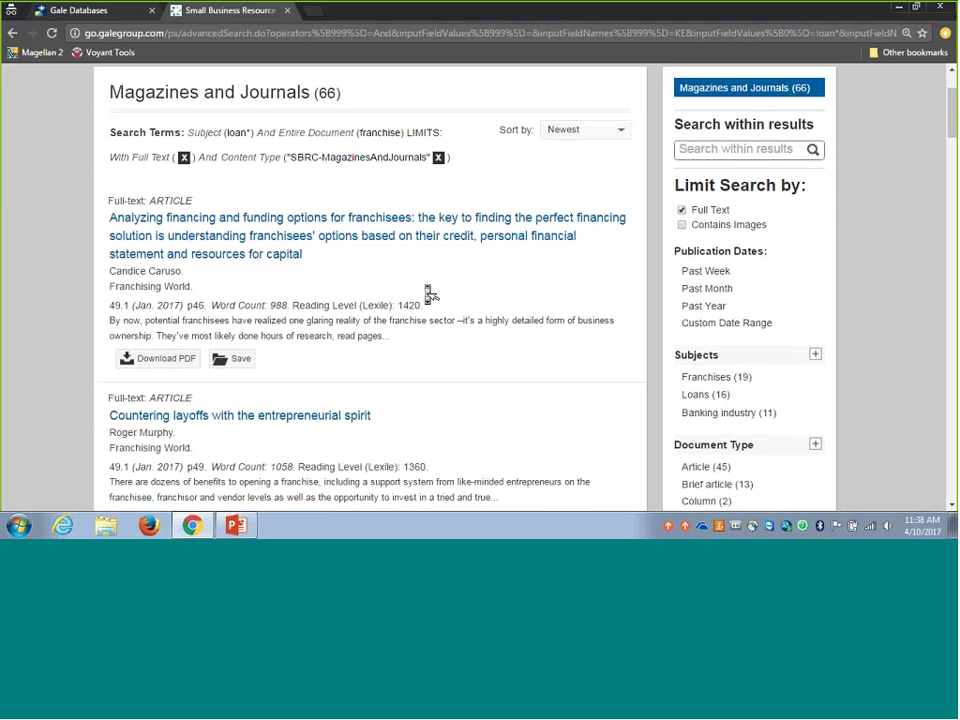
{"action": "scroll", "coordinate": [425, 290], "scroll_direction": "down", "scroll_amount": 3}
{"action": "scroll", "coordinate": [428, 292], "scroll_direction": "down", "scroll_amount": 1}
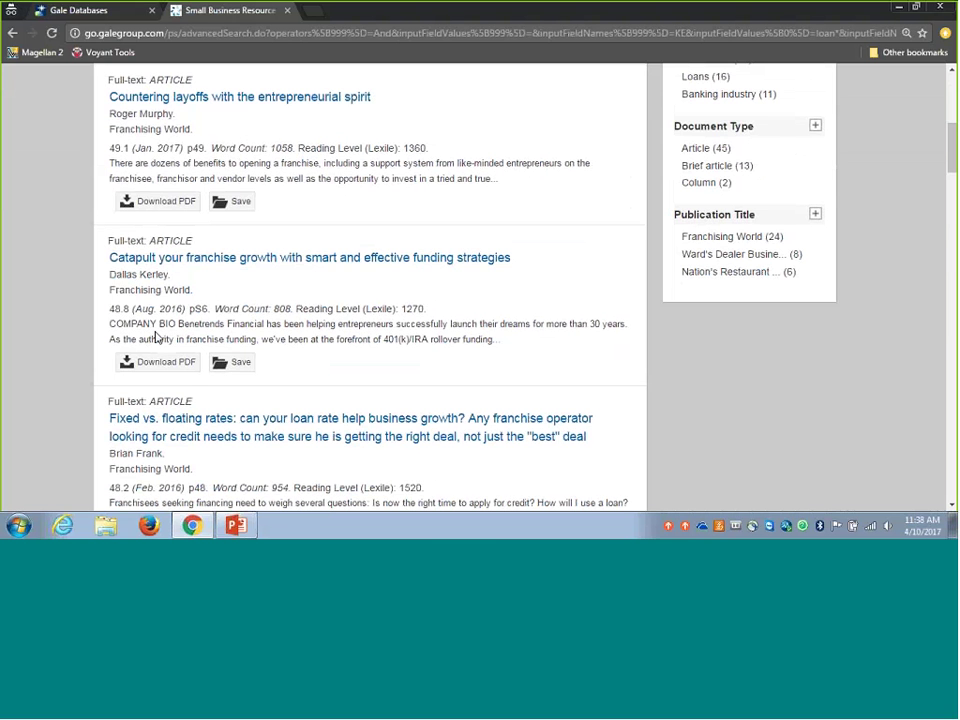
{"action": "scroll", "coordinate": [387, 288], "scroll_direction": "down", "scroll_amount": 3}
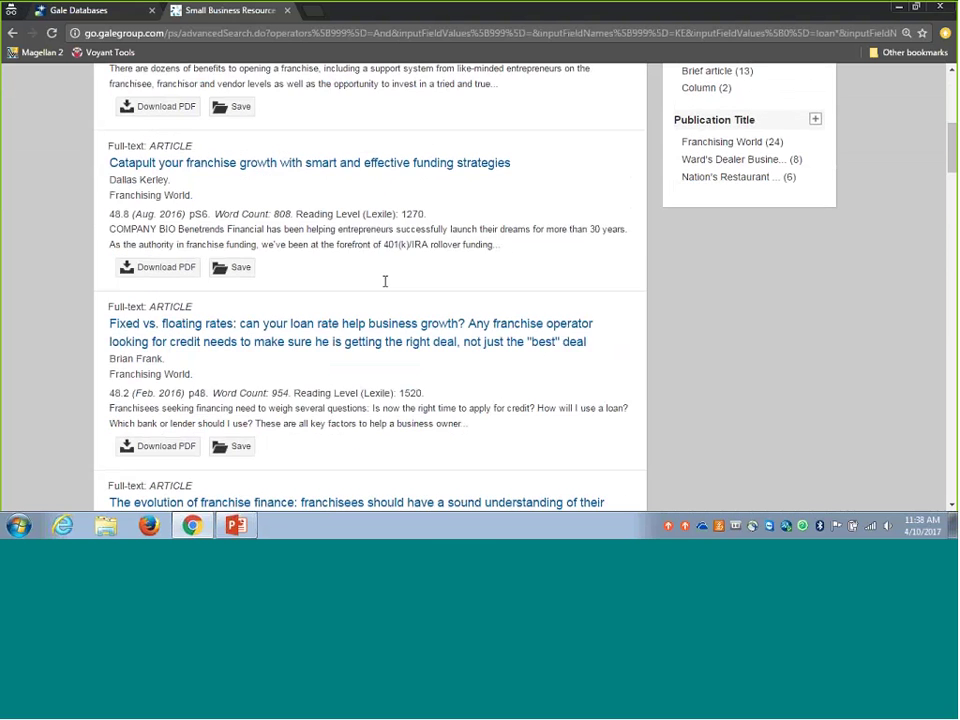
{"action": "scroll", "coordinate": [387, 288], "scroll_direction": "down", "scroll_amount": 1}
{"action": "scroll", "coordinate": [386, 285], "scroll_direction": "up", "scroll_amount": 8}
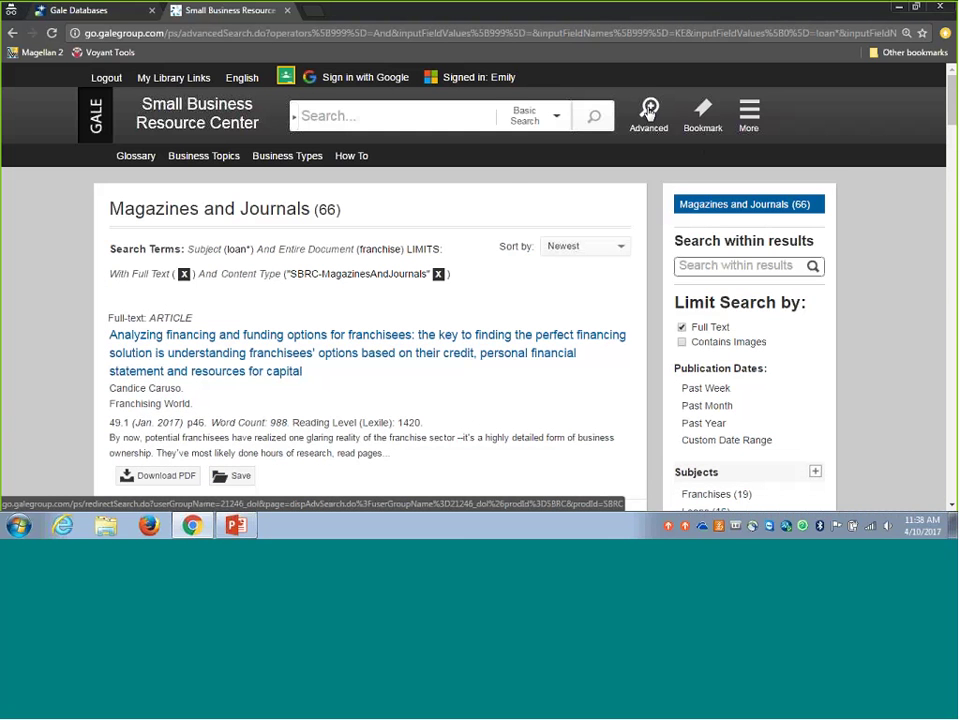
- Start a new advanced search and limit its content type to Business Plans
{"action": "left_click", "coordinate": [649, 112]}
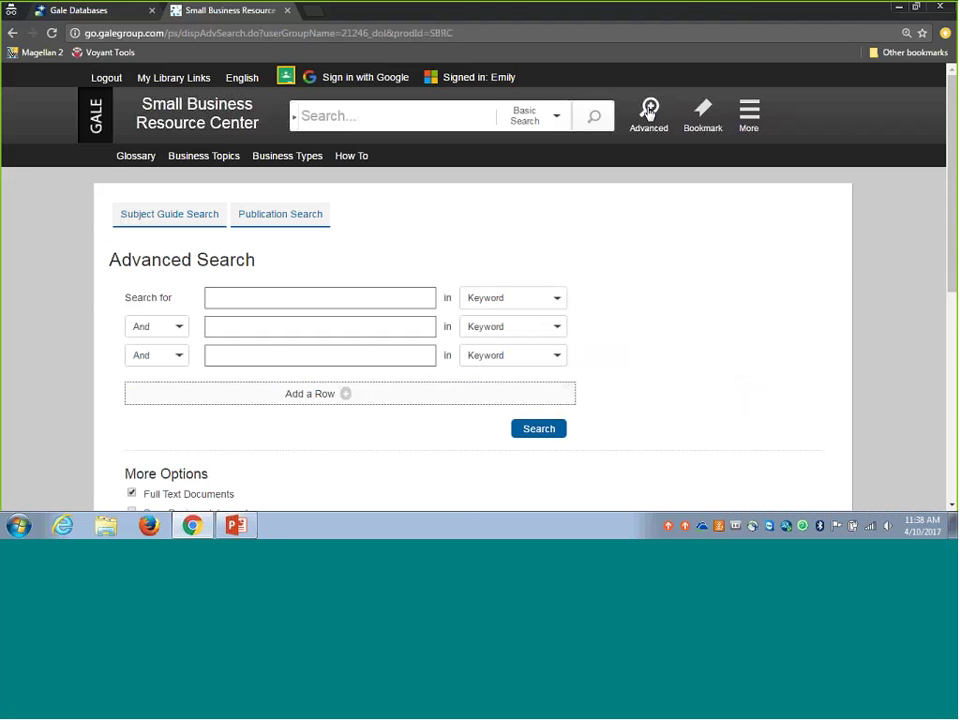
{"action": "scroll", "coordinate": [236, 270], "scroll_direction": "down", "scroll_amount": 5}
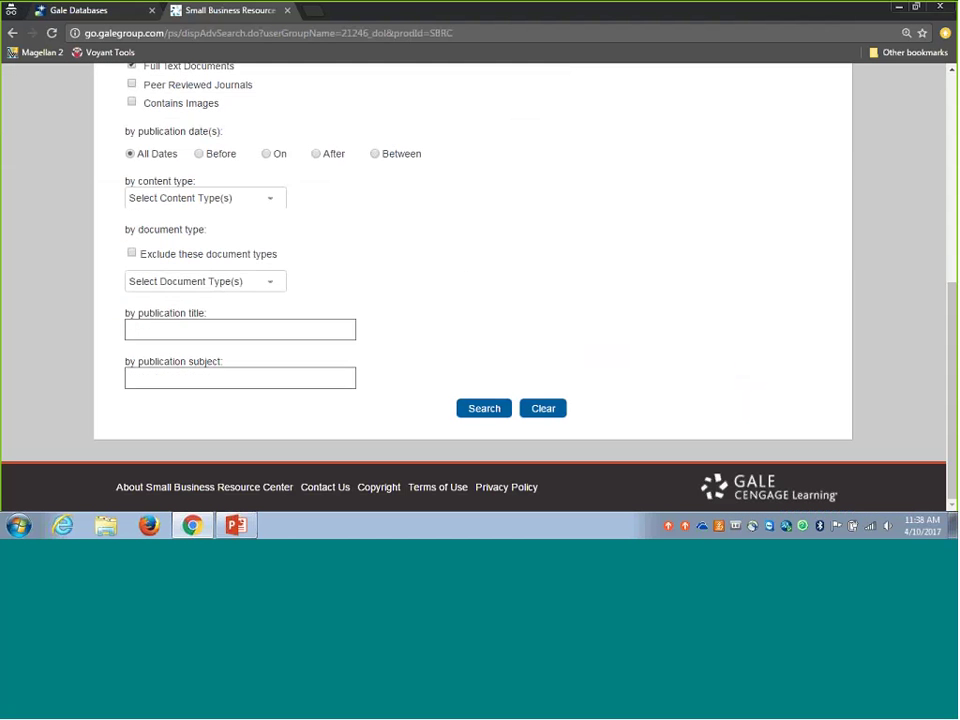
{"action": "left_click", "coordinate": [242, 200]}
{"action": "scroll", "coordinate": [238, 229], "scroll_direction": "down", "scroll_amount": 3}
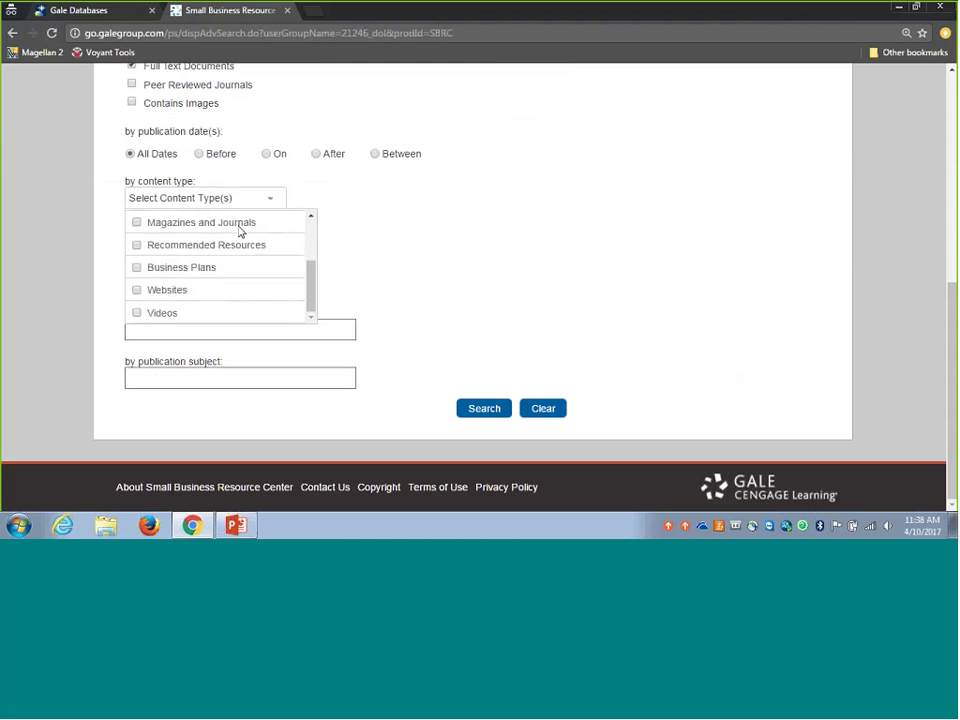
{"action": "left_click", "coordinate": [139, 270]}
{"action": "left_click", "coordinate": [550, 245]}
{"action": "scroll", "coordinate": [550, 245], "scroll_direction": "up", "scroll_amount": 2}
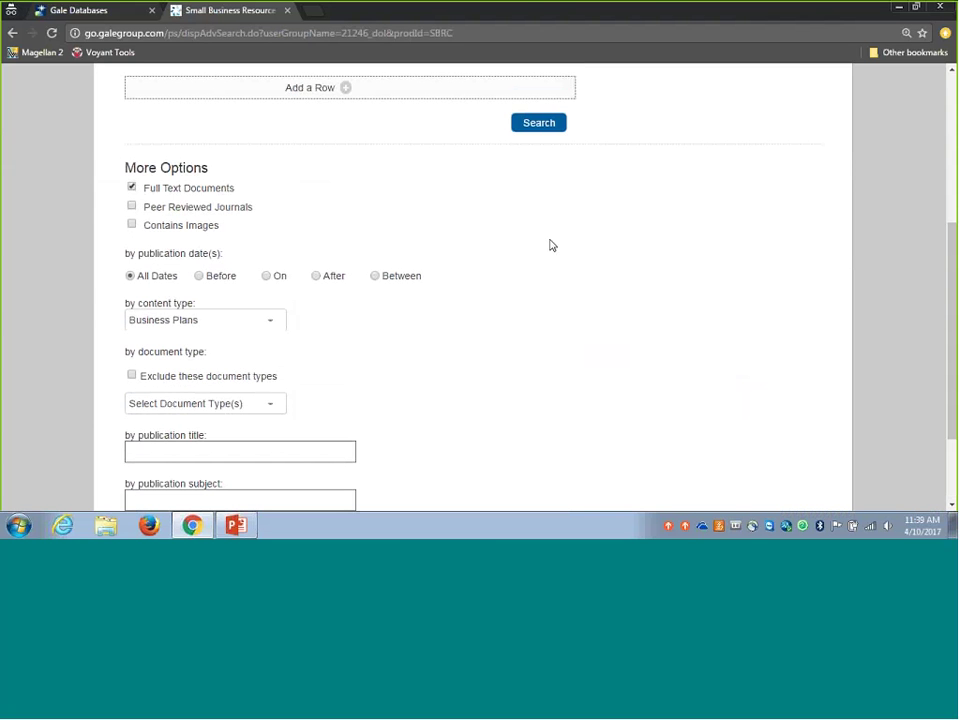
- Enter cleaning as the first keyword term and run the search
{"action": "scroll", "coordinate": [391, 197], "scroll_direction": "up", "scroll_amount": 3}
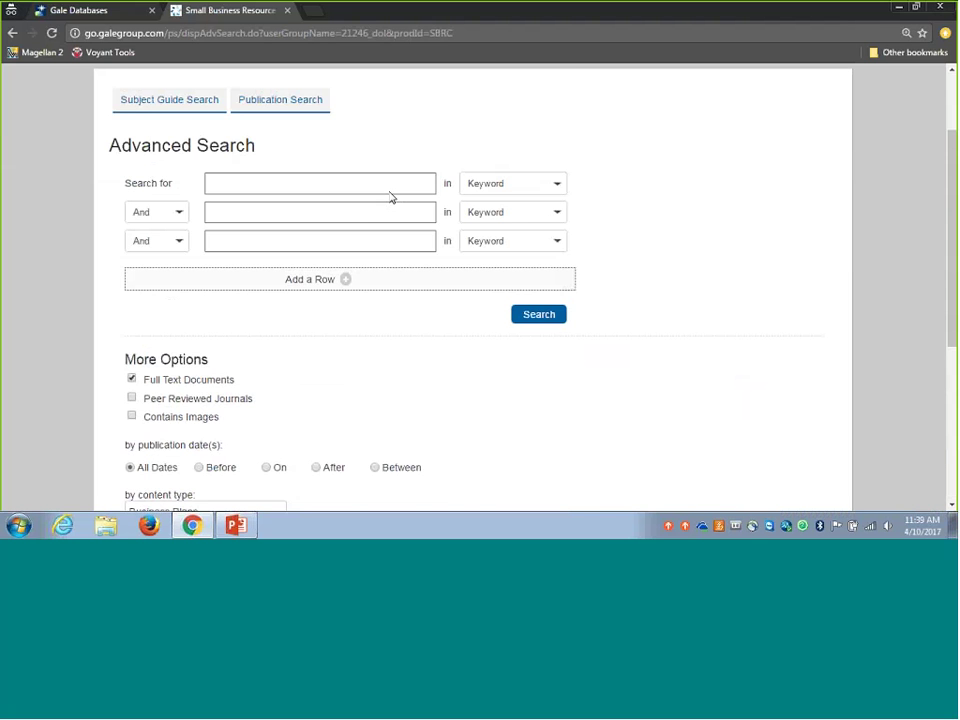
{"action": "scroll", "coordinate": [391, 197], "scroll_direction": "down", "scroll_amount": 3}
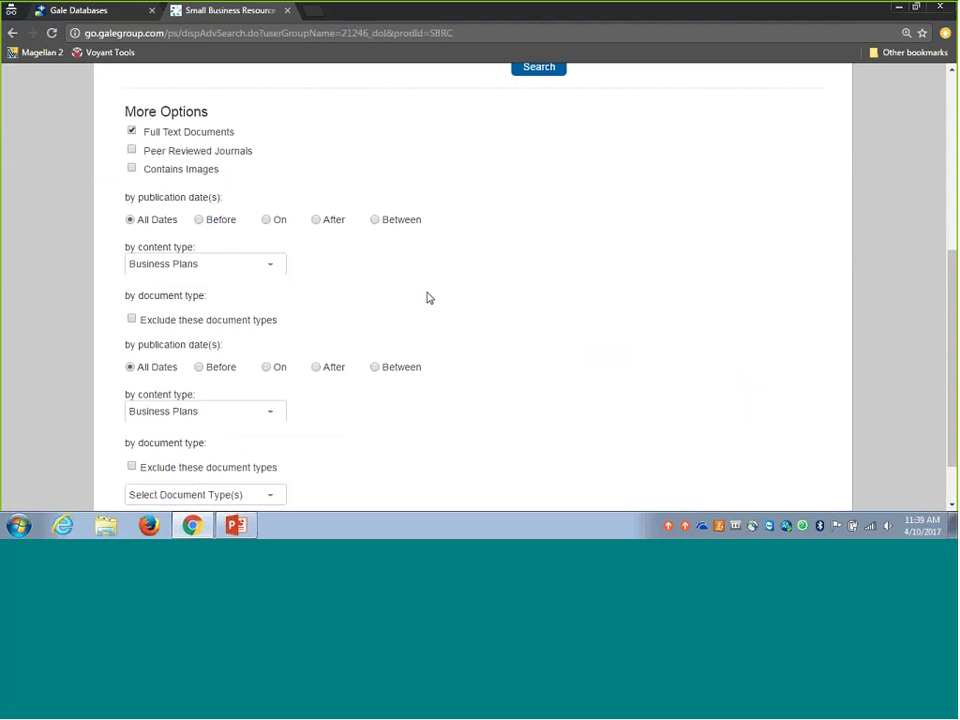
{"action": "scroll", "coordinate": [380, 295], "scroll_direction": "up", "scroll_amount": 4}
{"action": "left_click", "coordinate": [279, 292]}
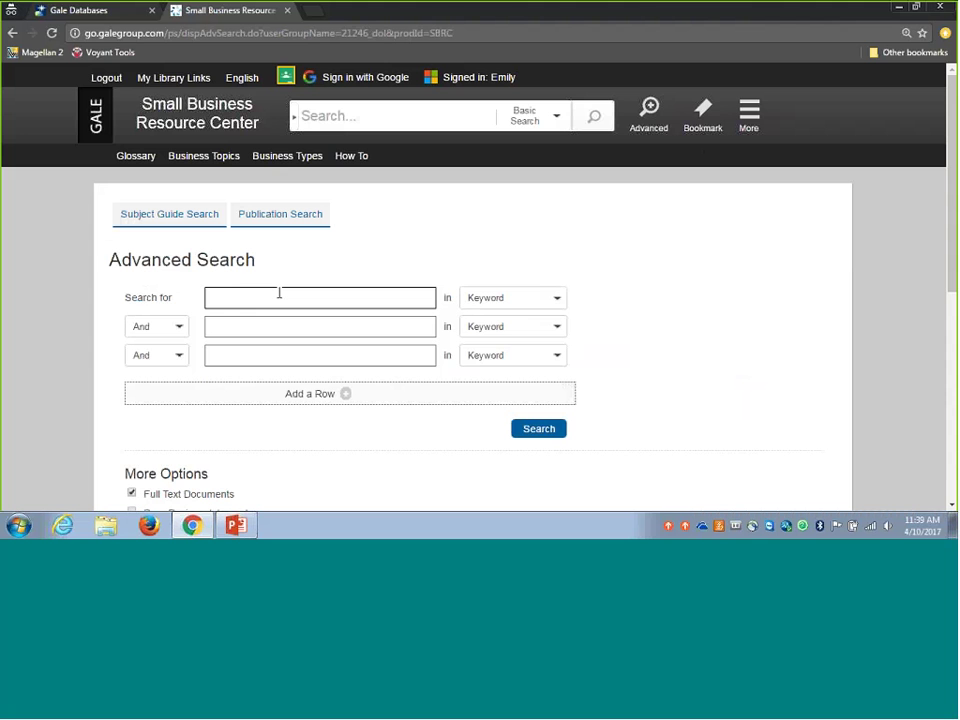
{"action": "type", "text": "cleaning"}
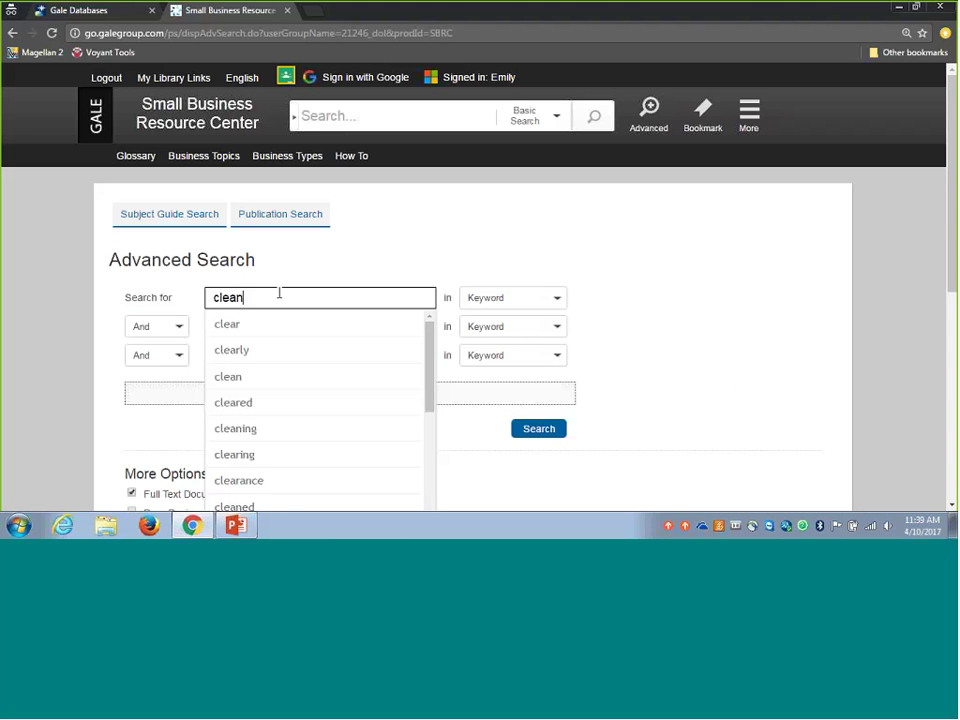
{"action": "left_click", "coordinate": [471, 252]}
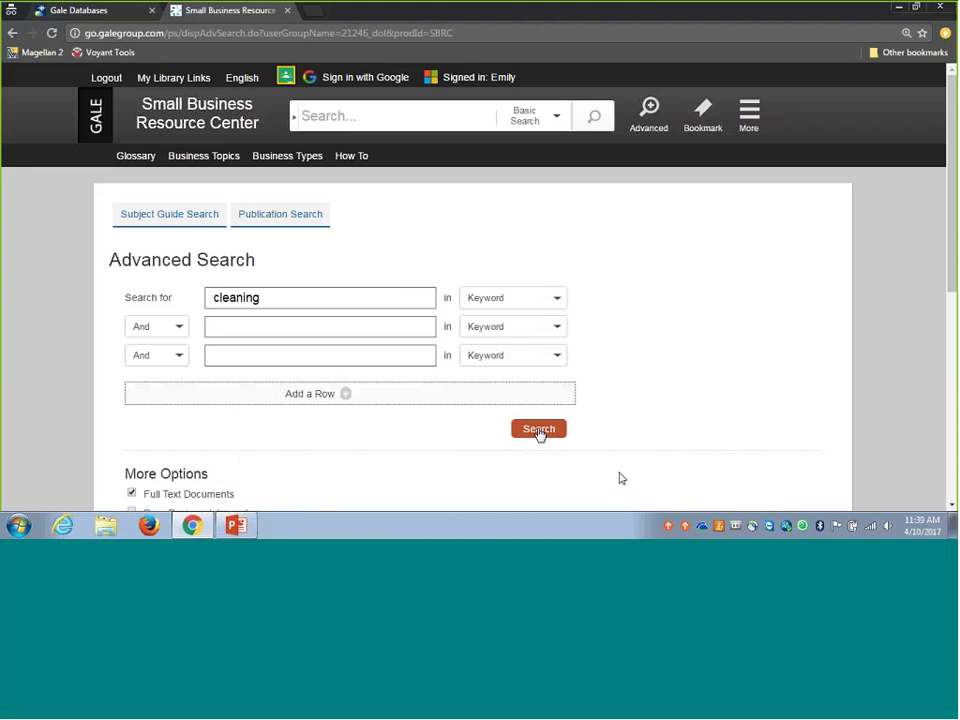
{"action": "left_click", "coordinate": [540, 430]}
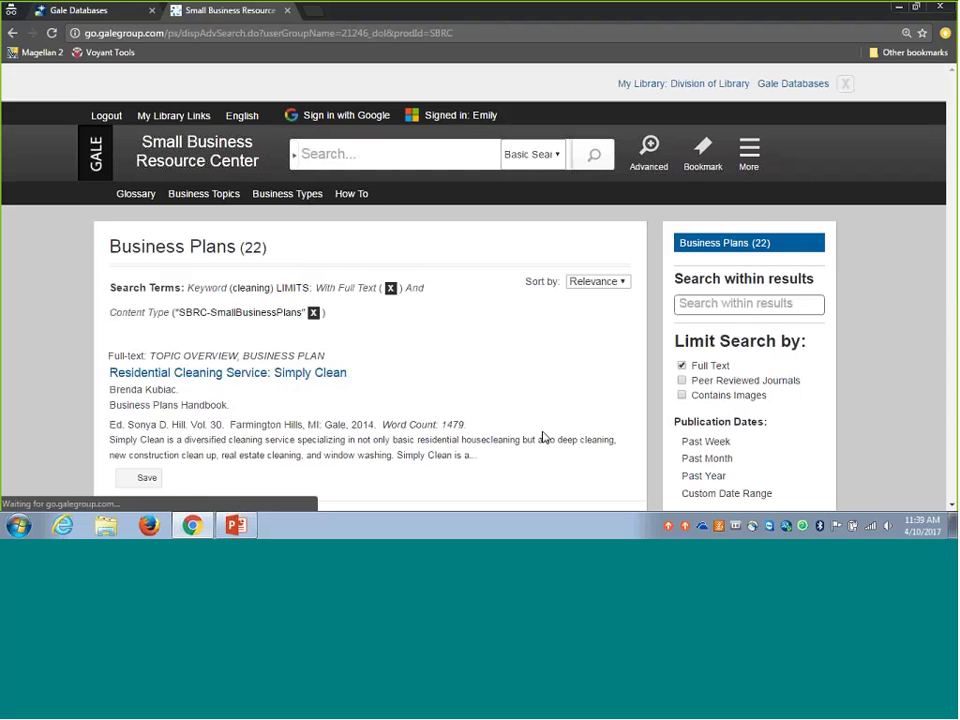
- Read through the business plan "Residential Cleaning Service: Simply Clean" from the results and go back to the results list
{"action": "scroll", "coordinate": [455, 249], "scroll_direction": "down", "scroll_amount": 3}
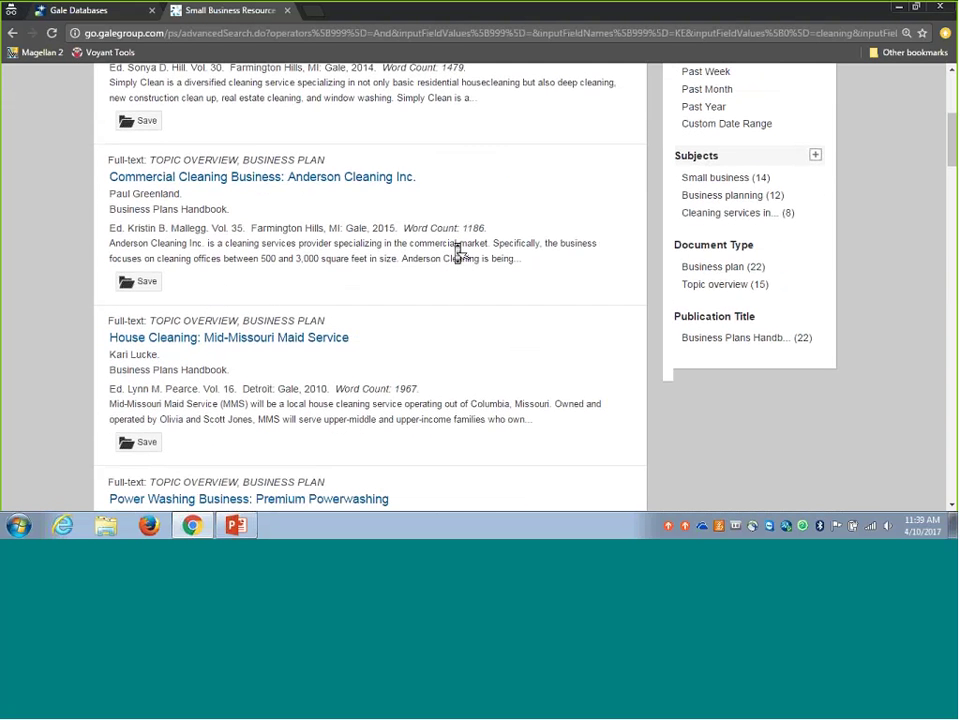
{"action": "scroll", "coordinate": [455, 248], "scroll_direction": "down", "scroll_amount": 1}
{"action": "scroll", "coordinate": [318, 343], "scroll_direction": "up", "scroll_amount": 3}
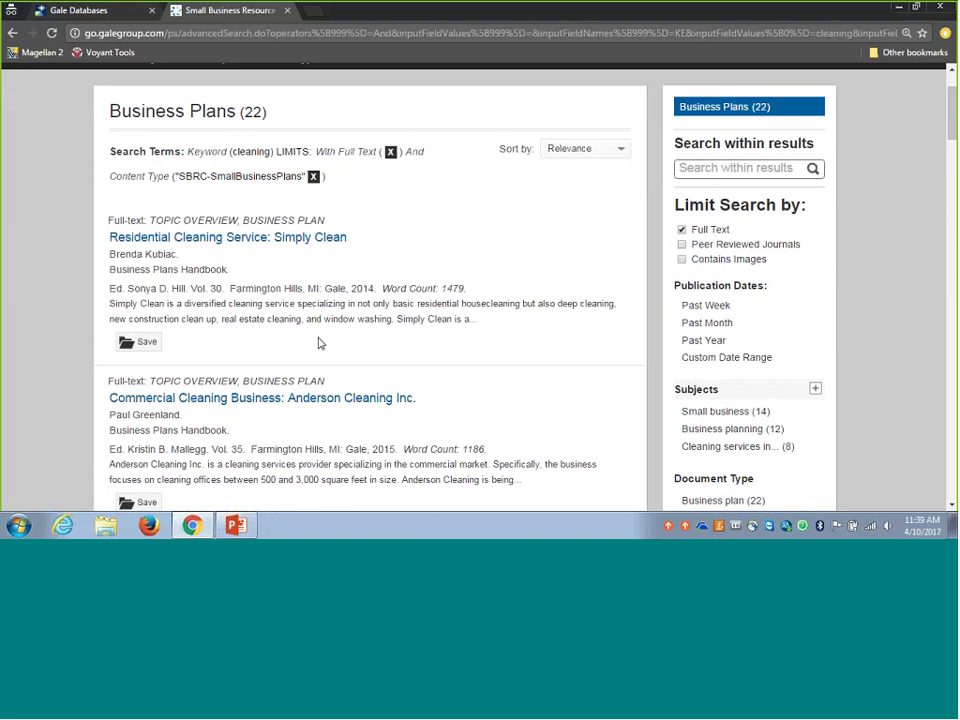
{"action": "left_click", "coordinate": [188, 247]}
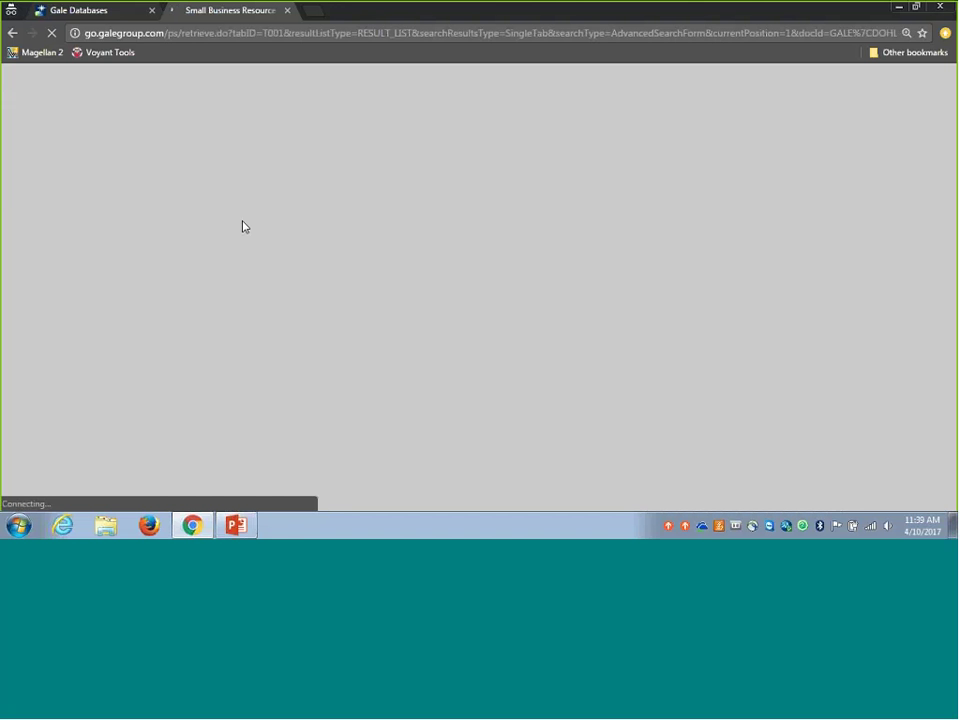
{"action": "scroll", "coordinate": [452, 279], "scroll_direction": "down", "scroll_amount": 3}
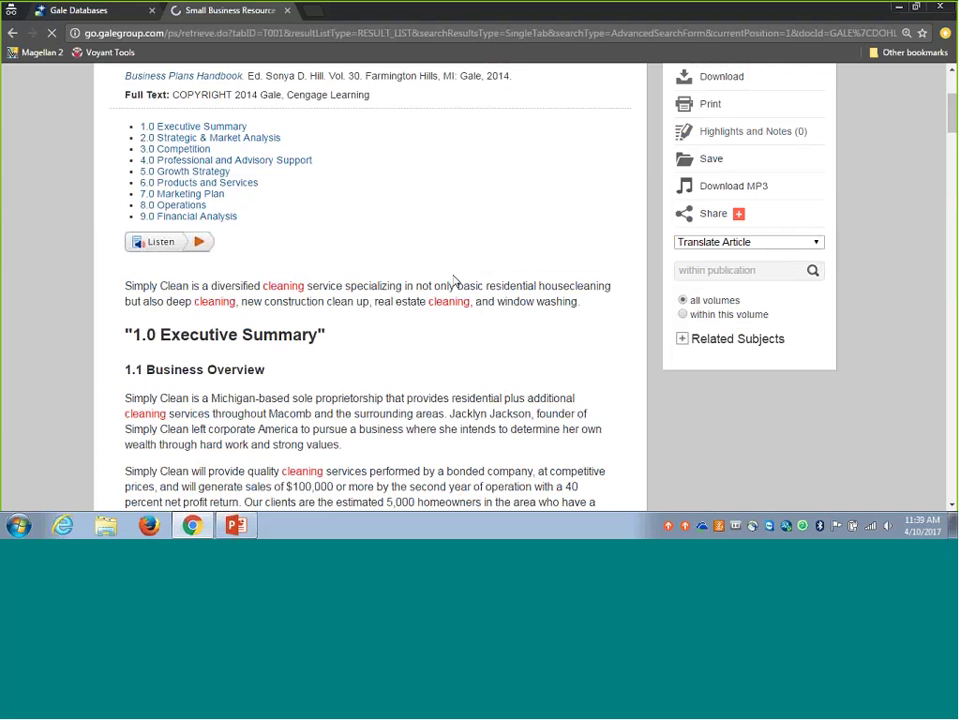
{"action": "scroll", "coordinate": [453, 281], "scroll_direction": "down", "scroll_amount": 5}
{"action": "scroll", "coordinate": [250, 304], "scroll_direction": "down", "scroll_amount": 10}
{"action": "scroll", "coordinate": [249, 300], "scroll_direction": "down", "scroll_amount": 3}
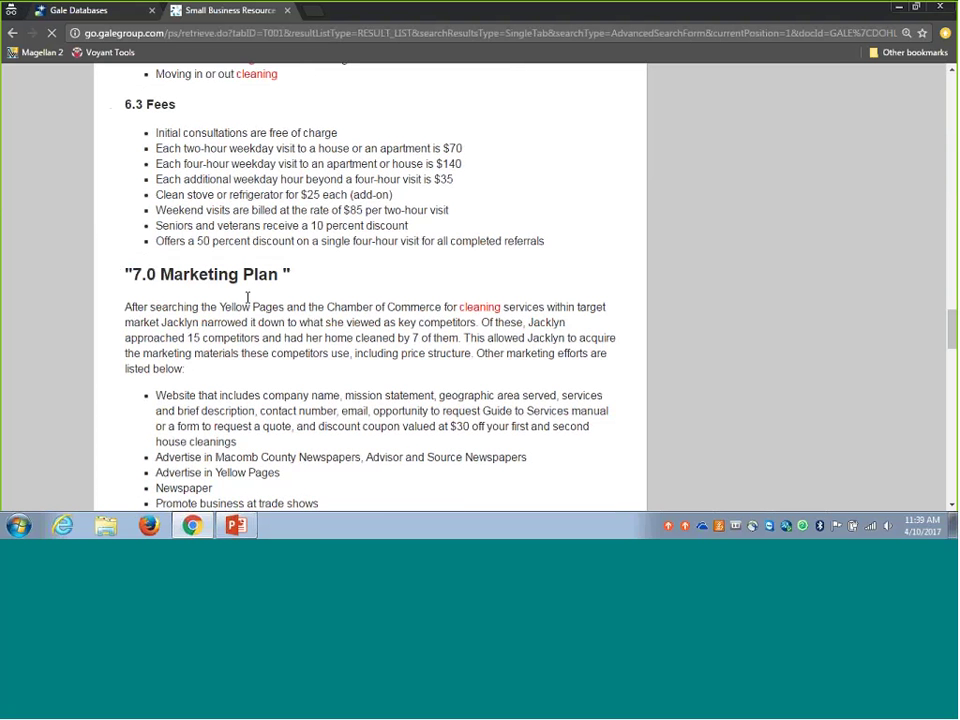
{"action": "scroll", "coordinate": [247, 298], "scroll_direction": "up", "scroll_amount": 15}
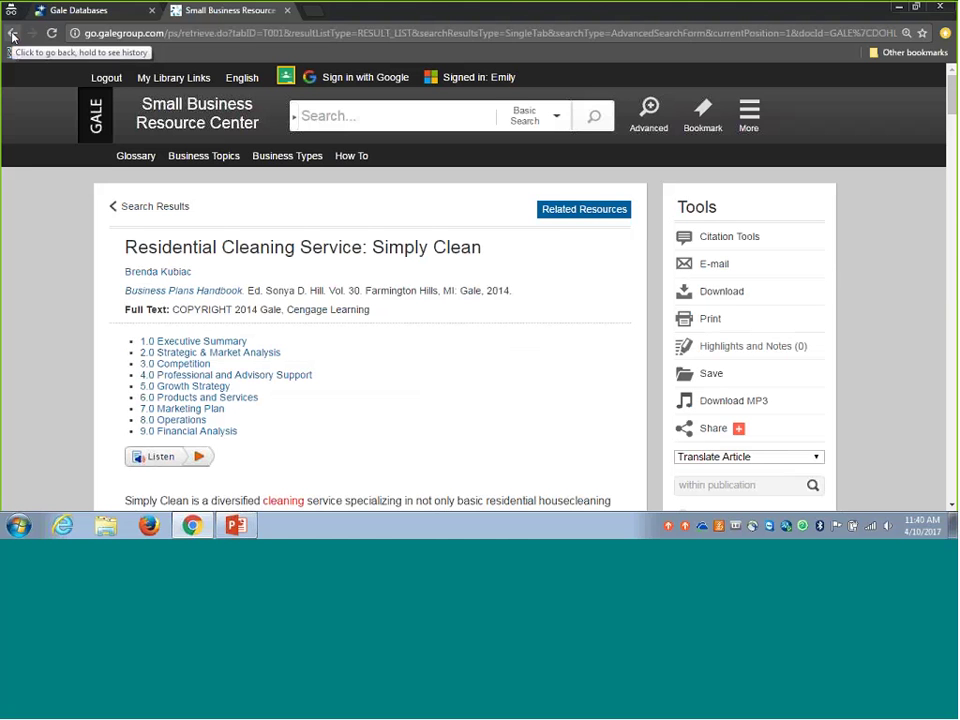
{"action": "left_click", "coordinate": [13, 36]}
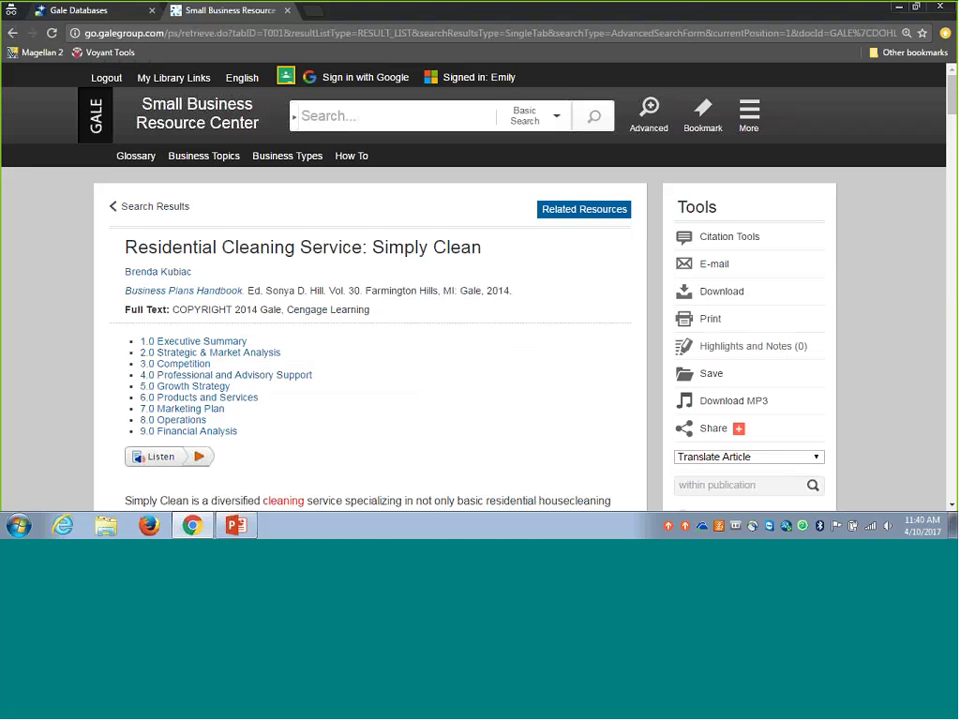